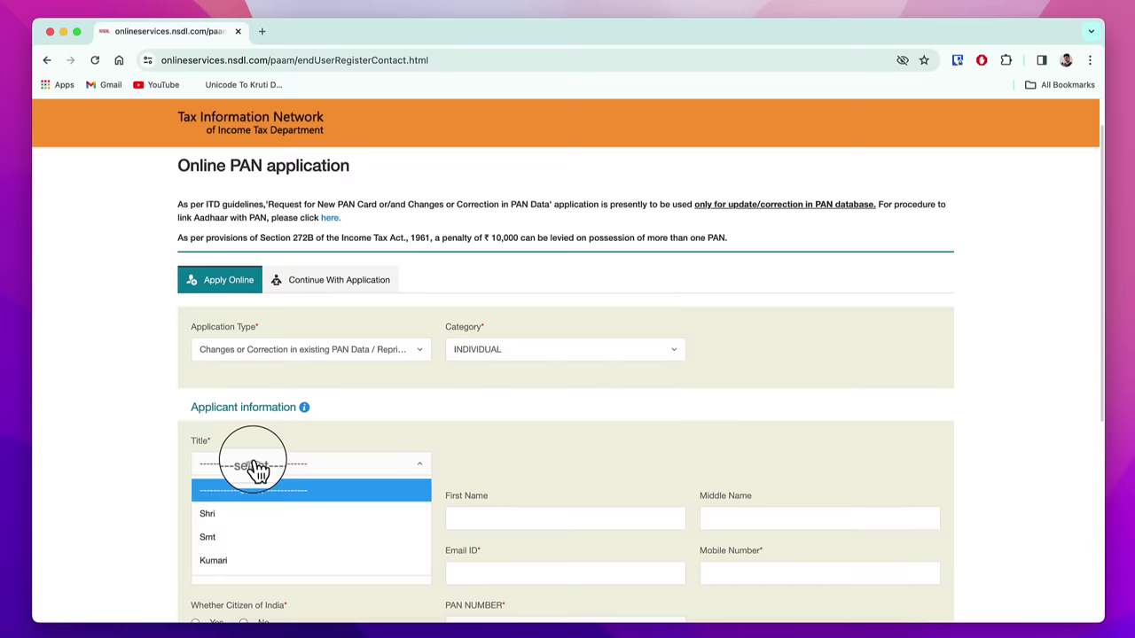
- Set the applicant's title to Shri and pick the date of birth in the calendar
click(228, 520)
scroll(202, 277, down, 5)
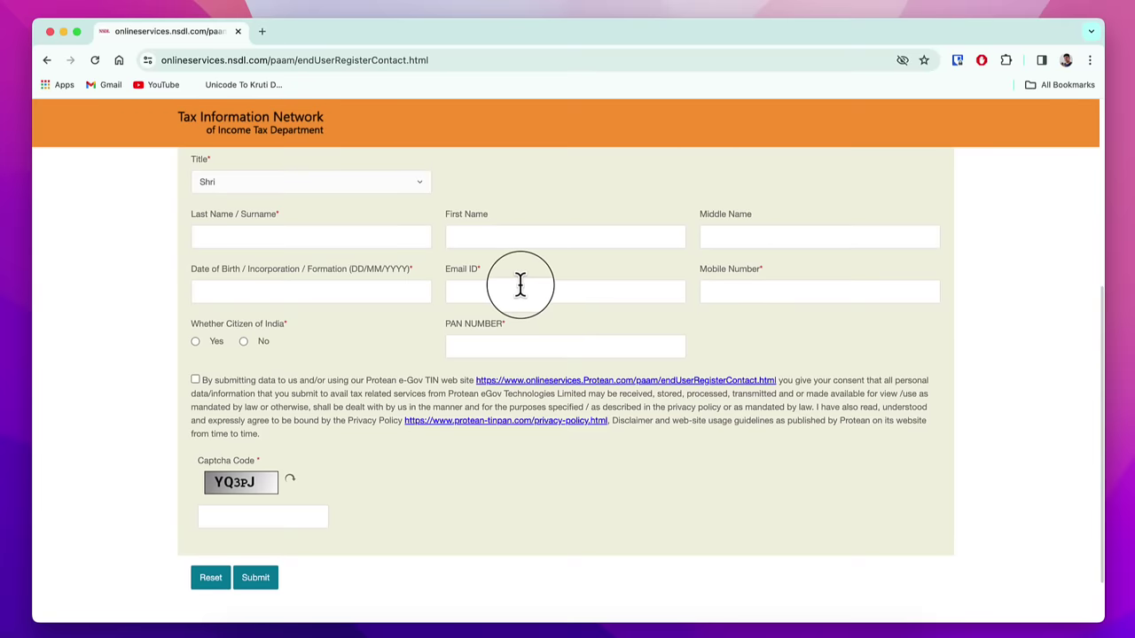
click(359, 289)
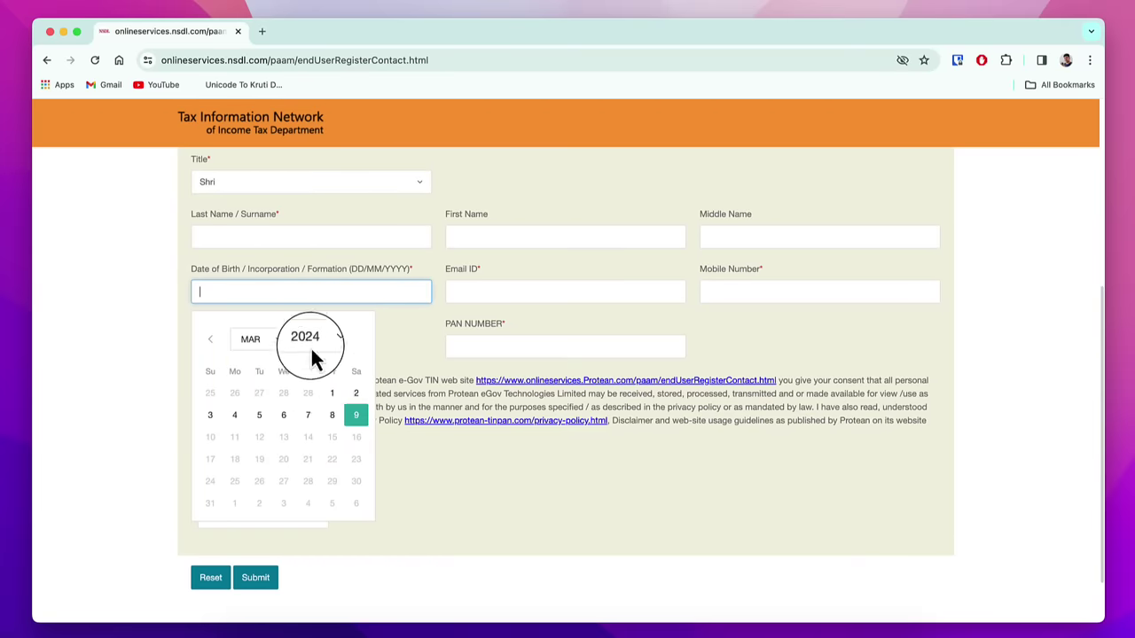
click(332, 393)
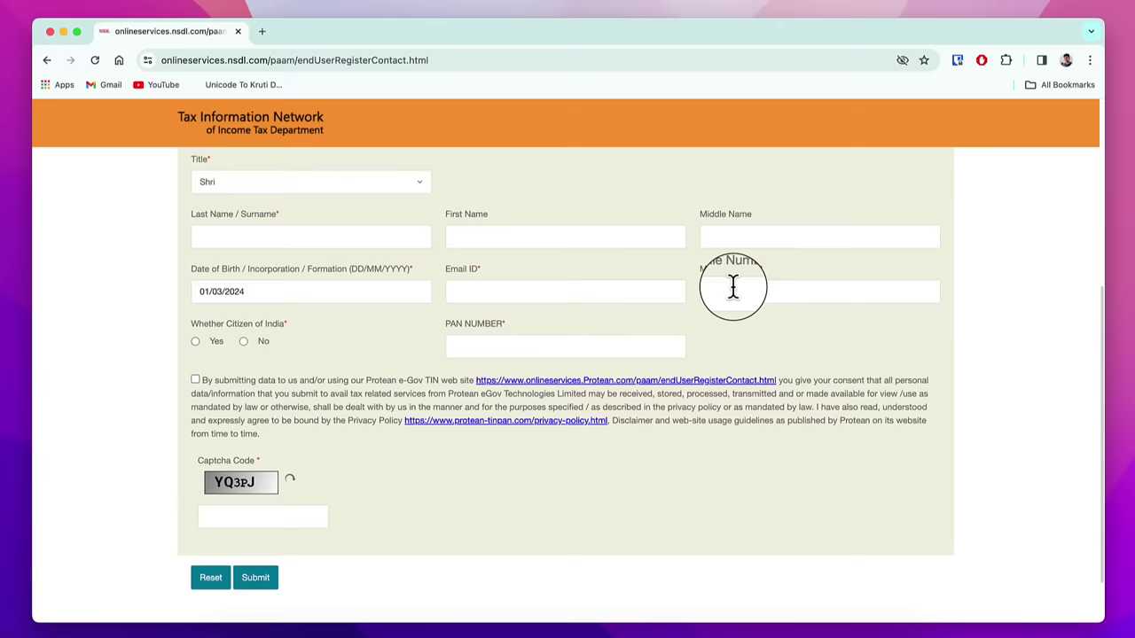
- Mark the applicant as a citizen of India, accept the data consent statement and submit the registration
click(195, 342)
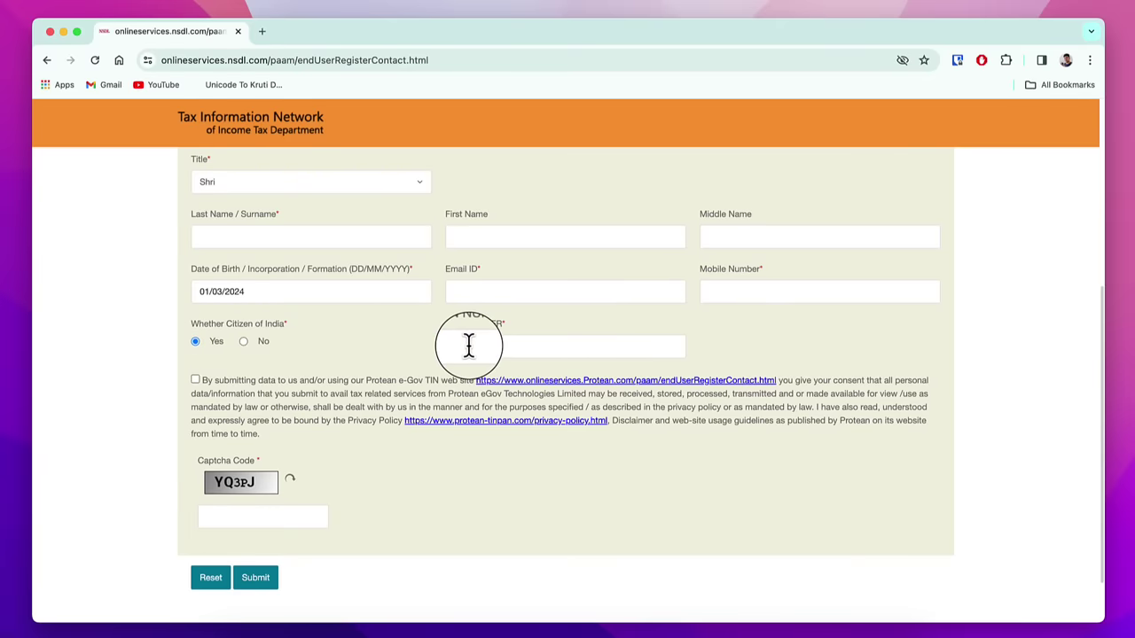
click(195, 380)
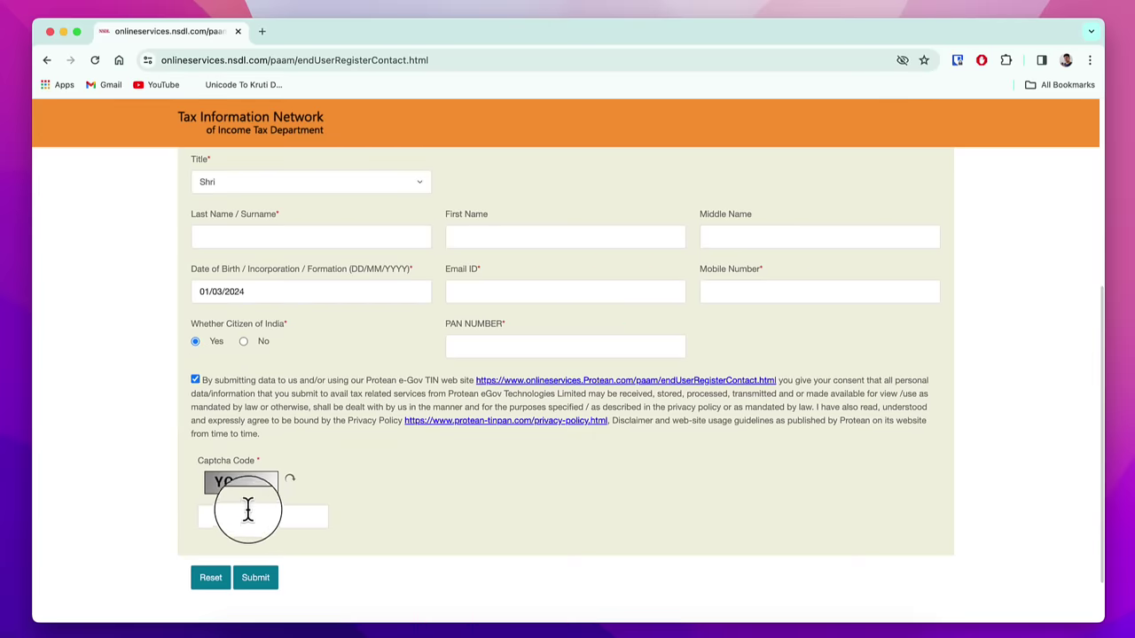
click(261, 579)
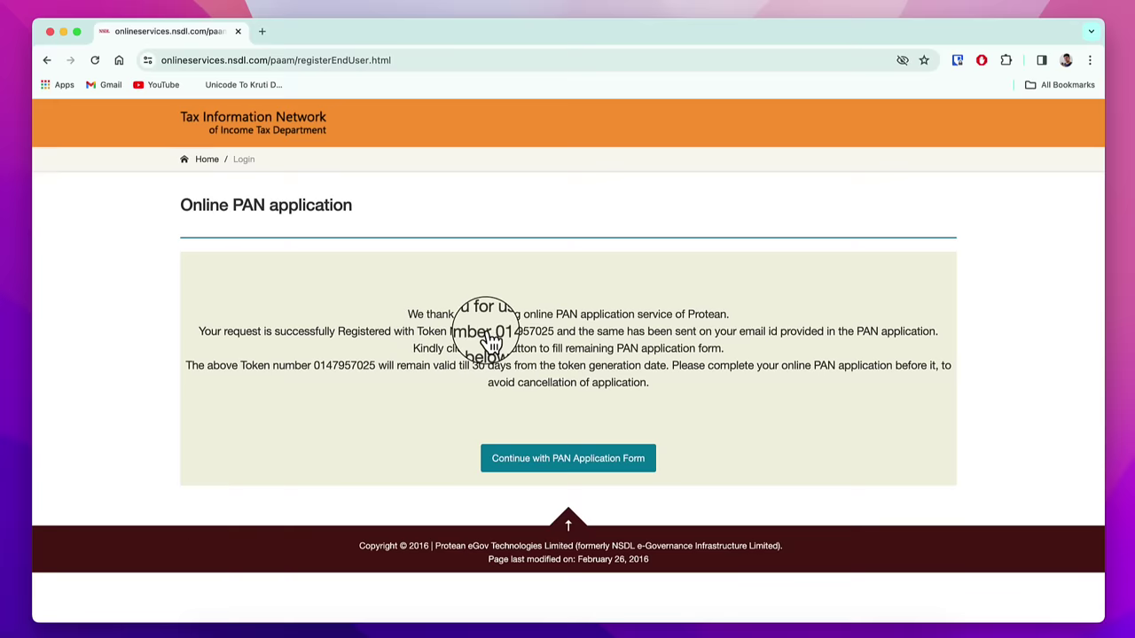
- Continue with the PAN application form and choose to submit scanned images through e-Sign
click(595, 463)
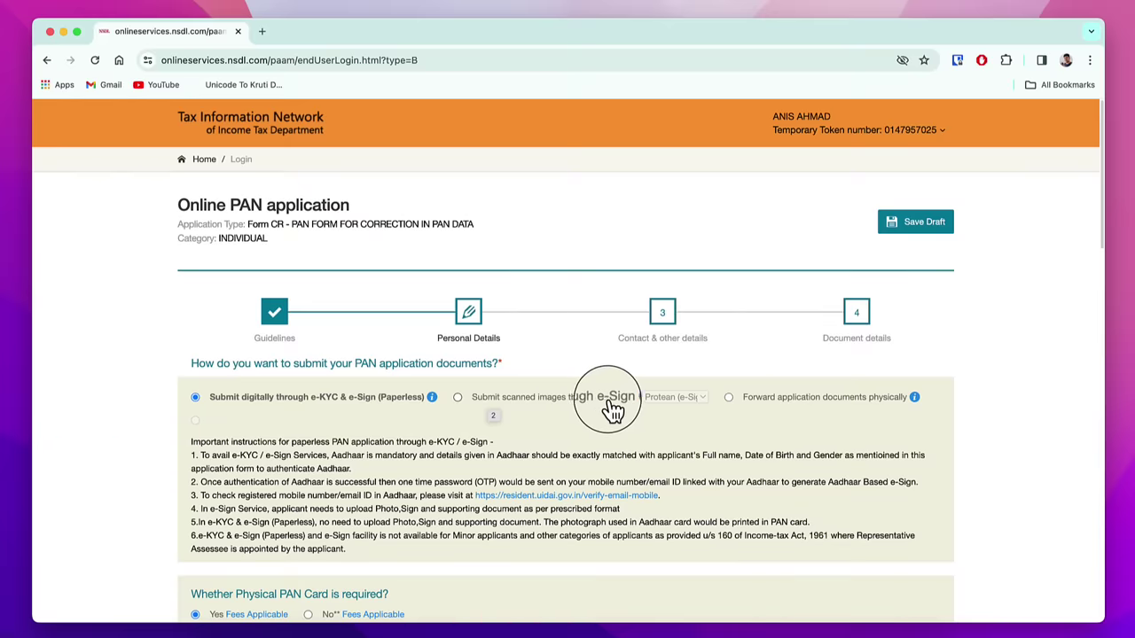
click(458, 397)
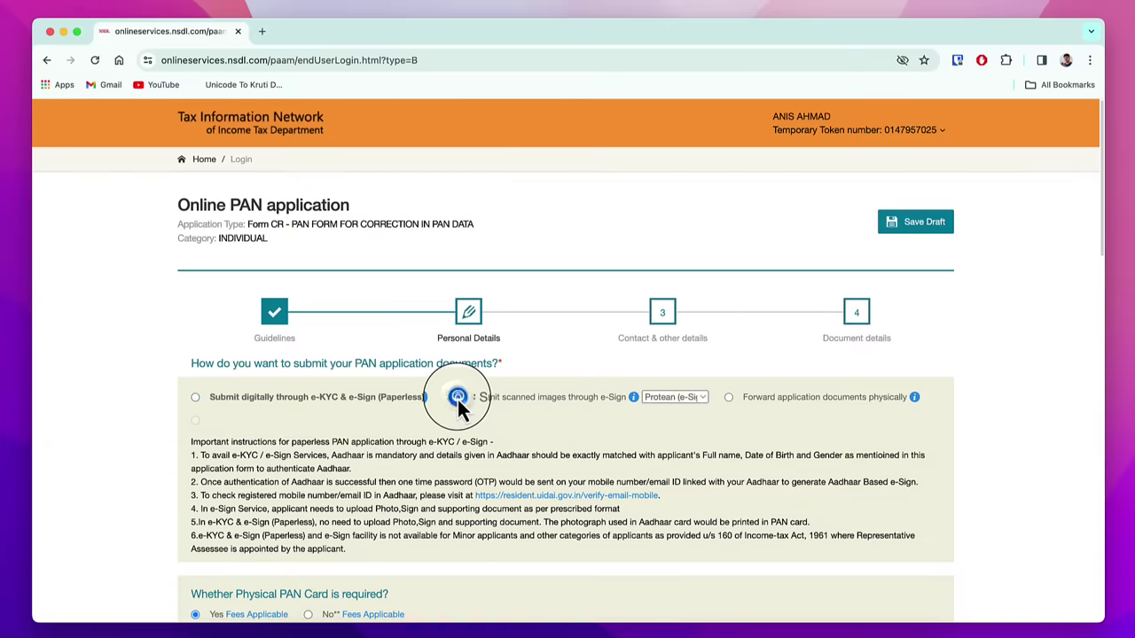
scroll(297, 411, down, 4)
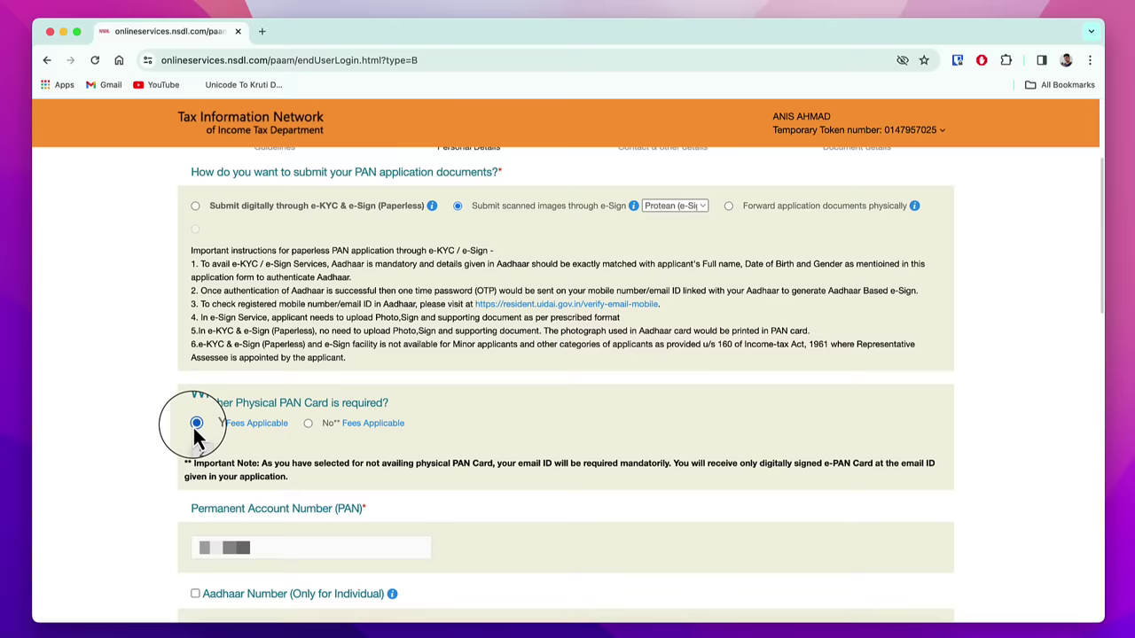
- Mark the Aadhaar Number and Full Name of the Applicant sections for correction and set the gender to Male
scroll(461, 231, down, 8)
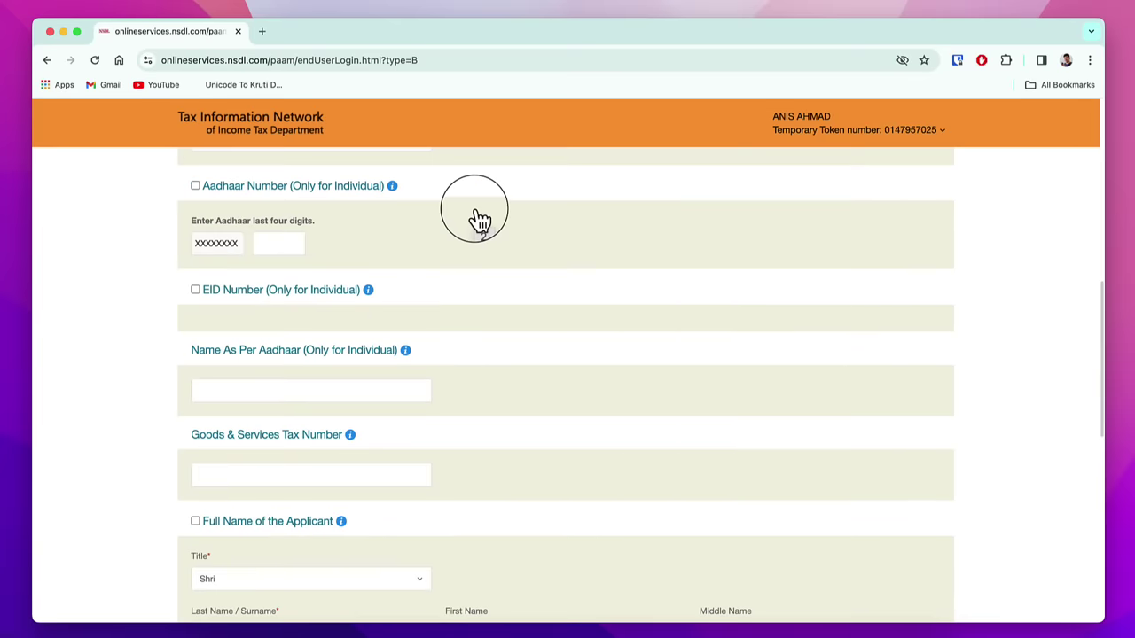
click(195, 187)
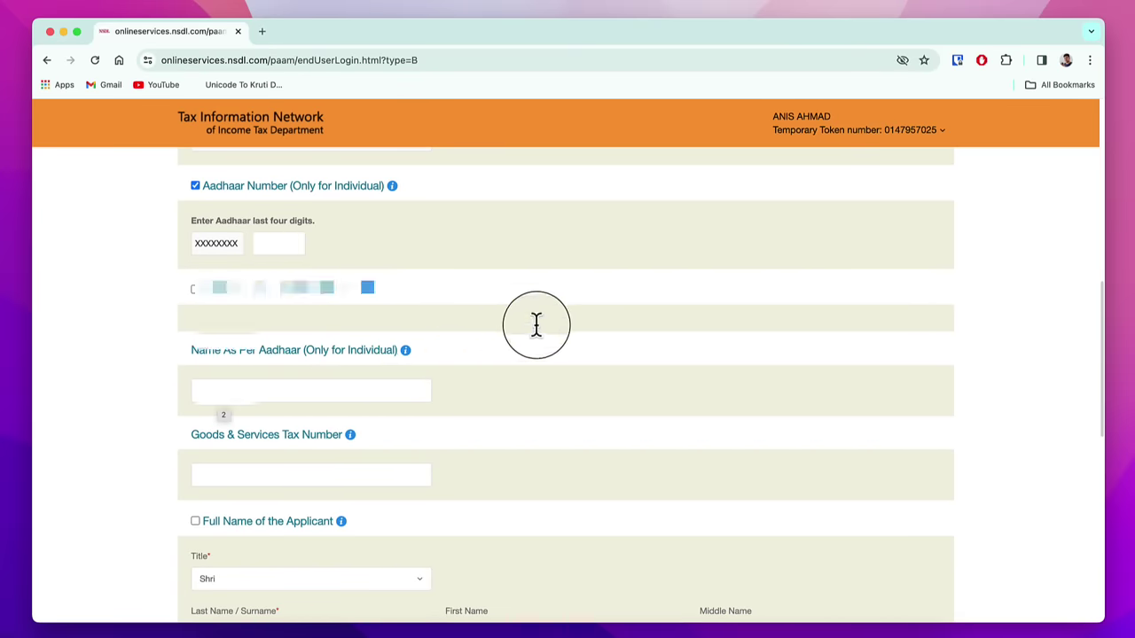
scroll(537, 326, down, 4)
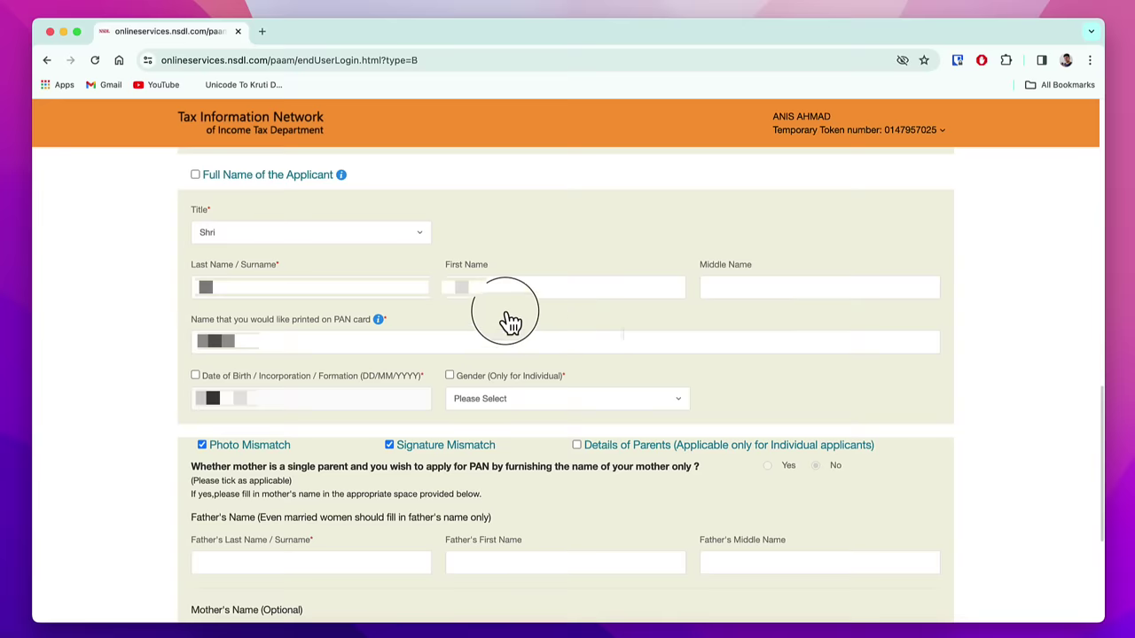
click(496, 401)
click(483, 448)
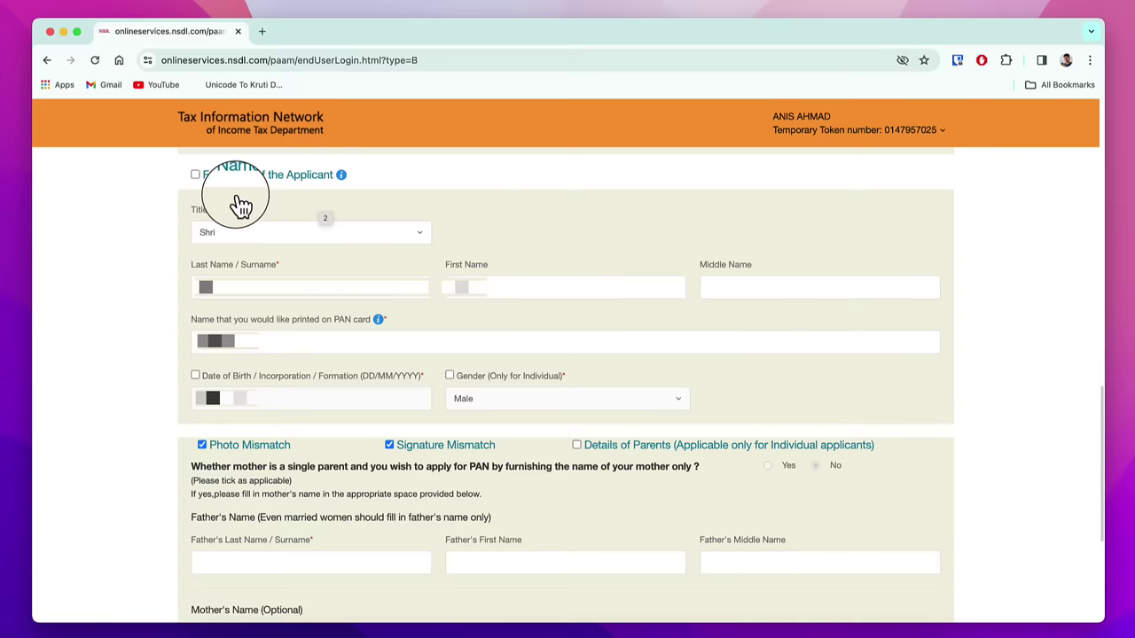
click(195, 176)
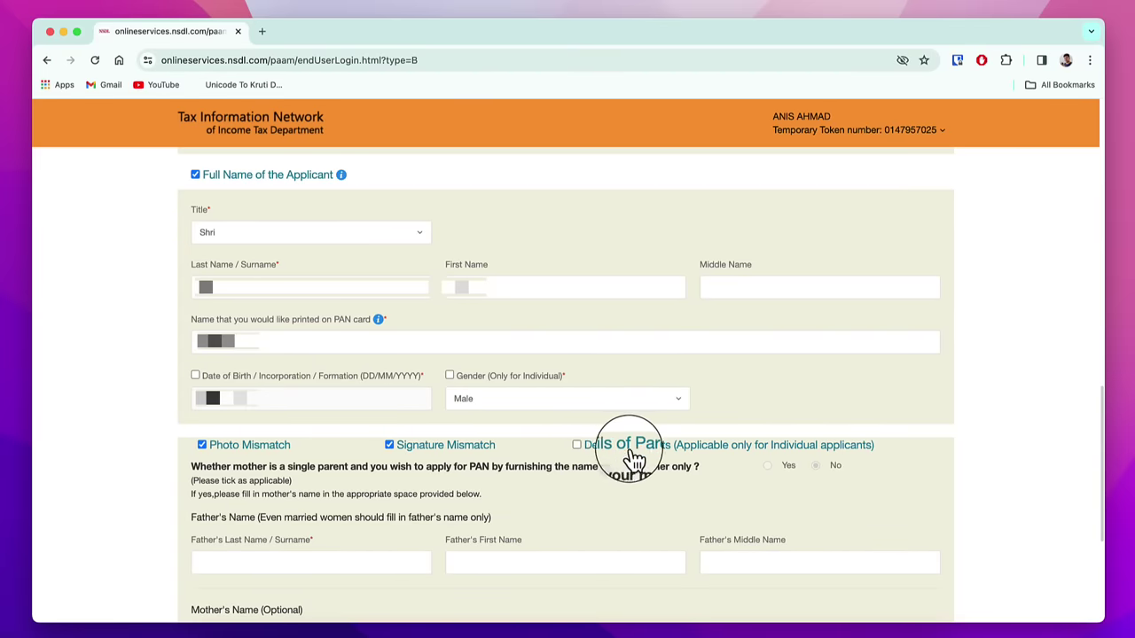
- Advance the application from Personal Details to the Contact & other details stage
scroll(664, 489, down, 5)
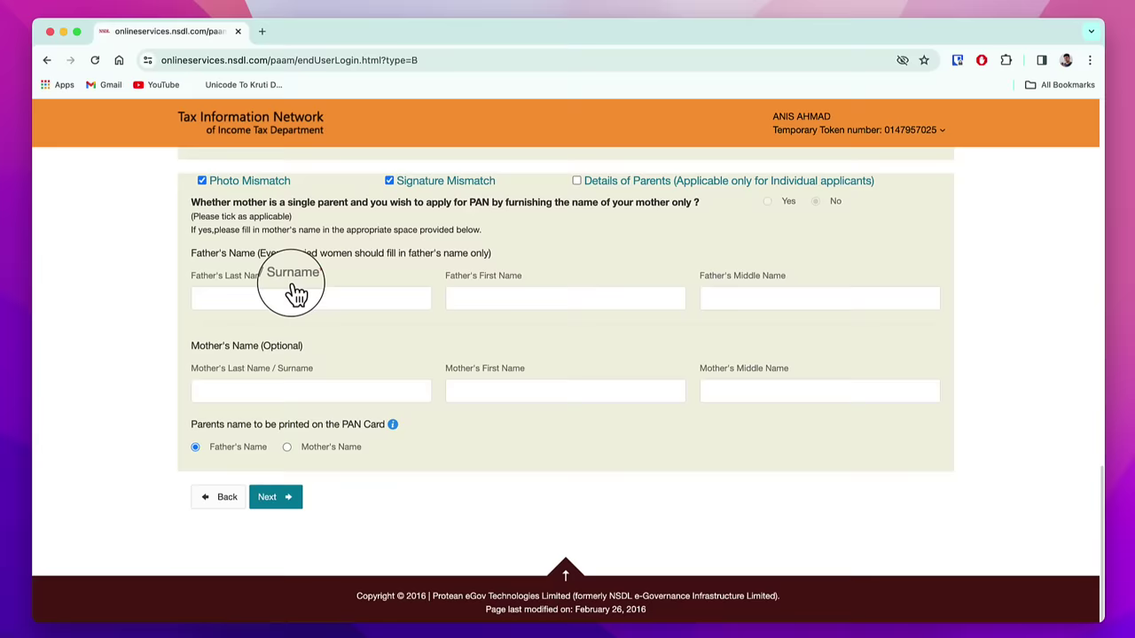
click(230, 298)
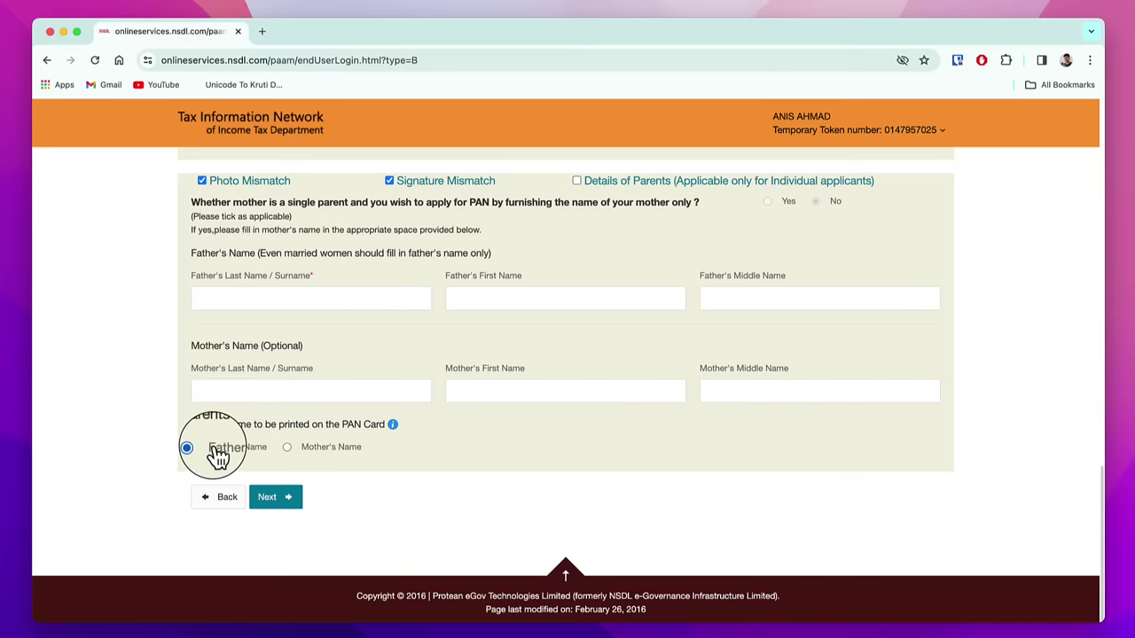
click(282, 499)
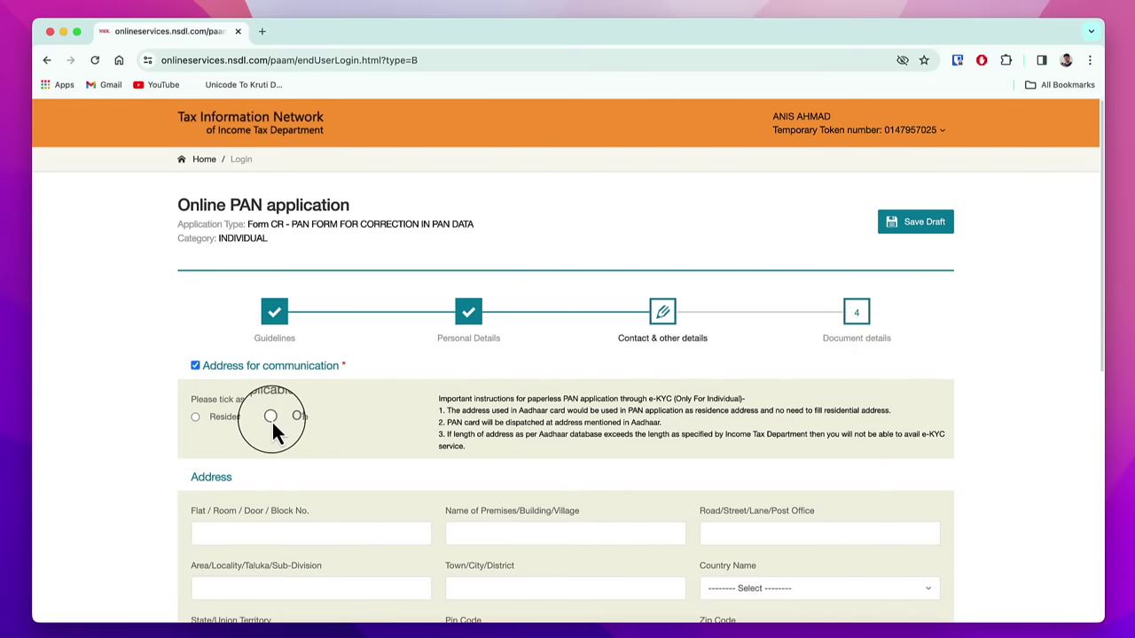
- Choose Residence as the address for communication and set its country to INDIA
click(196, 418)
scroll(208, 403, down, 3)
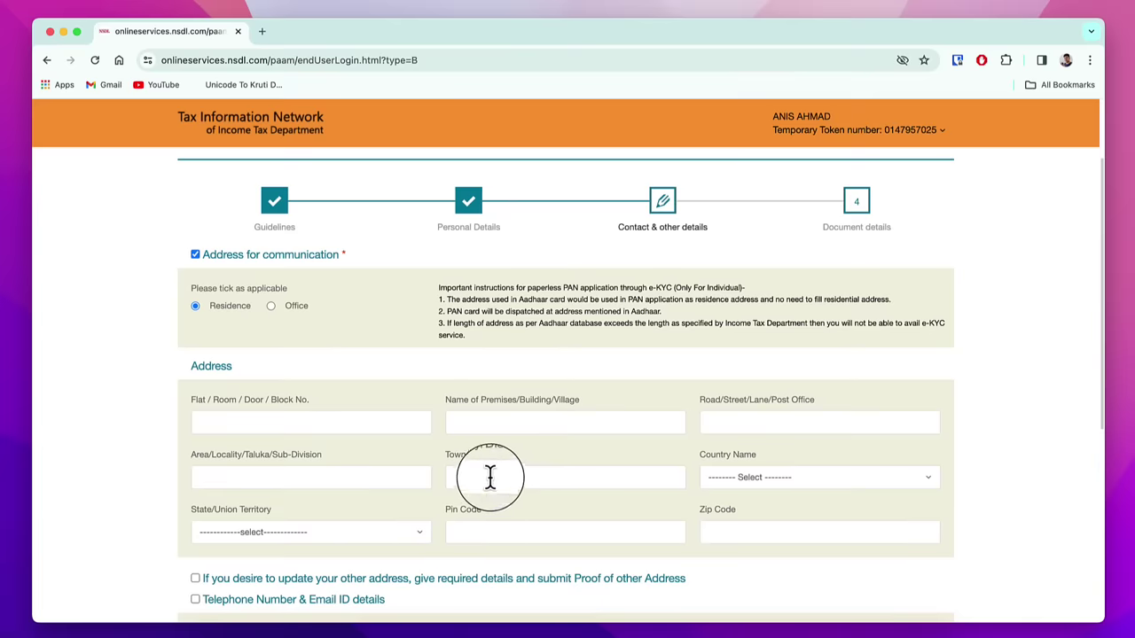
click(770, 488)
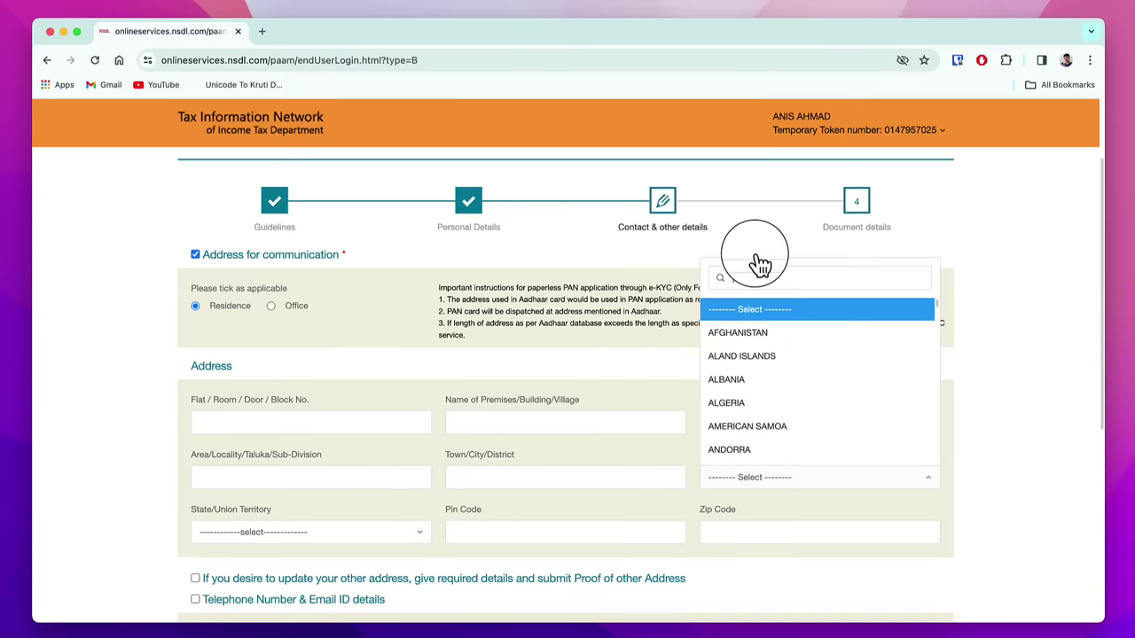
text(india)
key(Return)
- Set the state of the communication address to UTTAR PRADESH
click(337, 532)
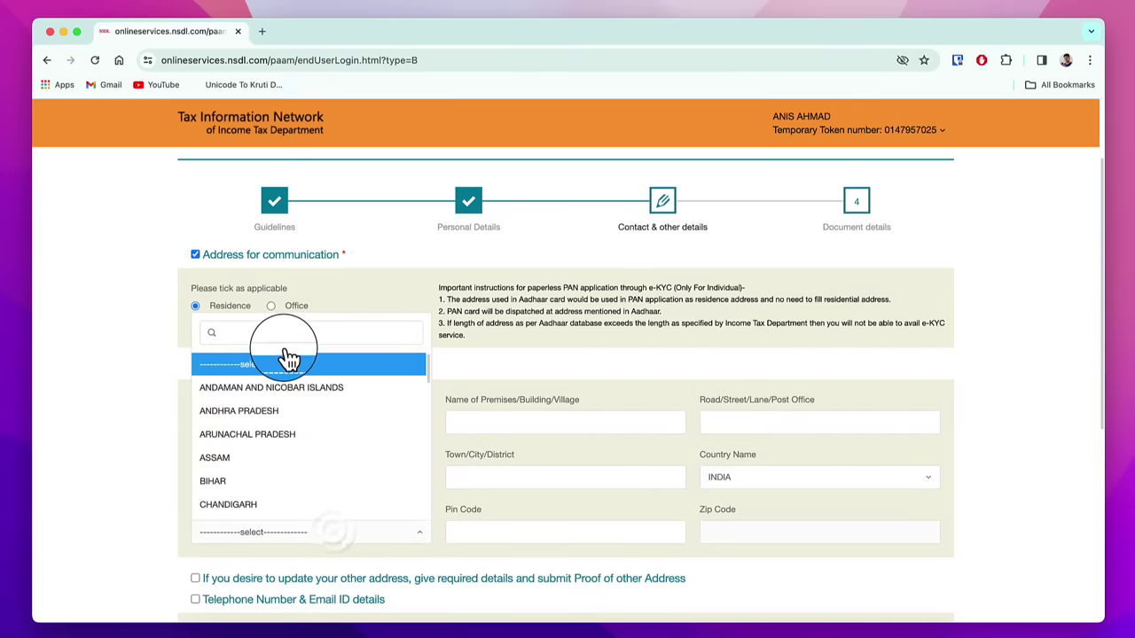
text(uttar)
key(Return)
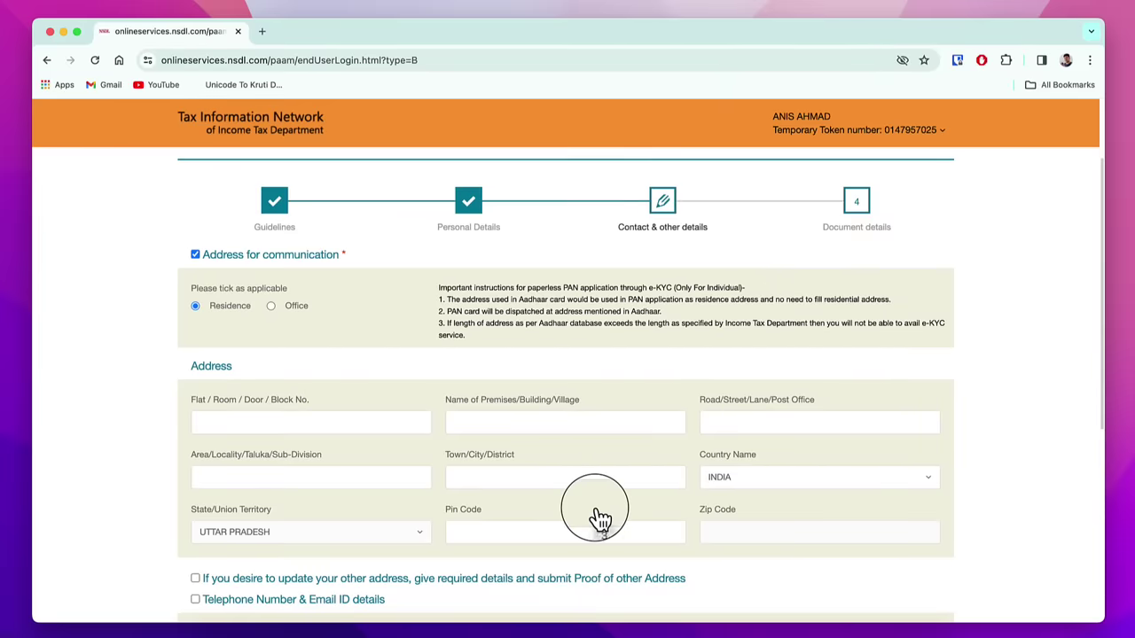
- Set the telephone country code to INDIA (91) and mark the Telephone Number & Email ID details for correction
scroll(588, 452, down, 5)
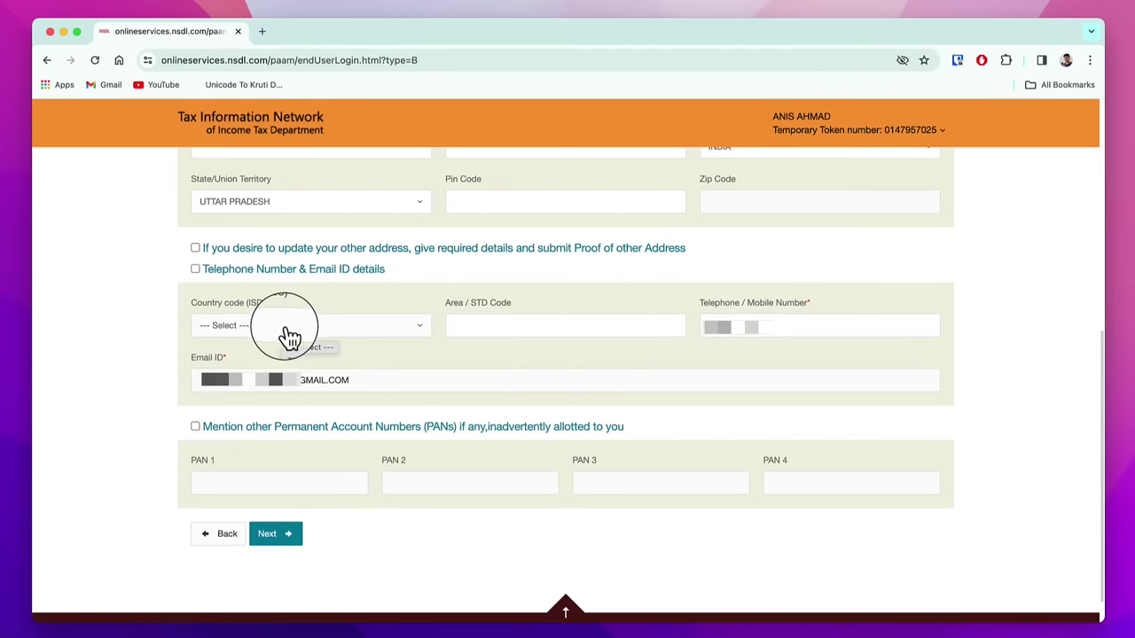
click(287, 328)
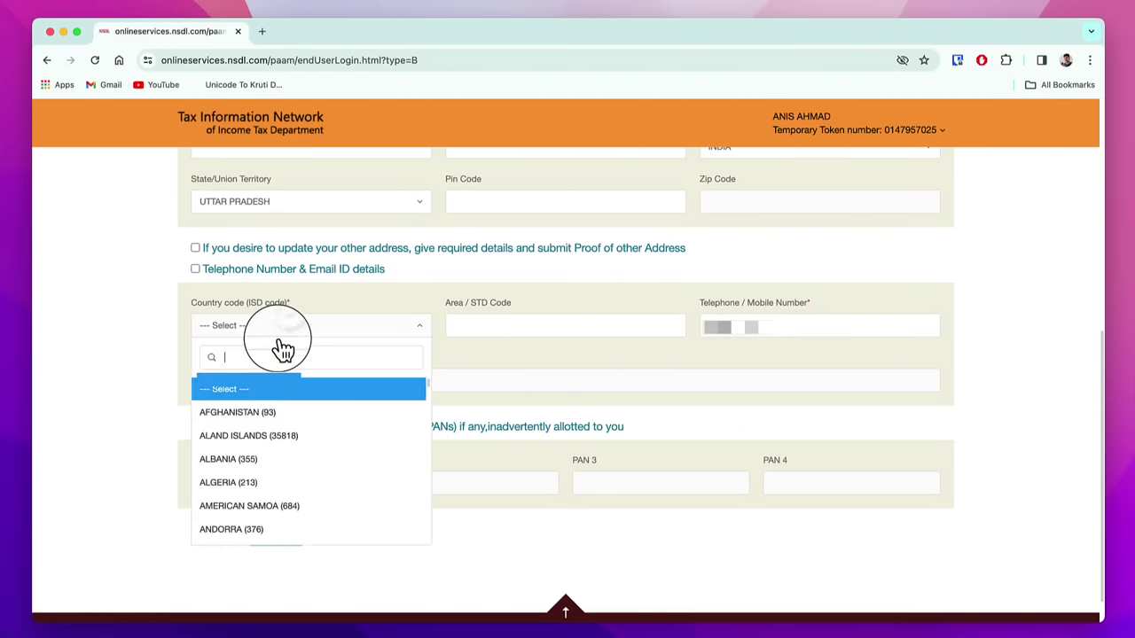
text(indi)
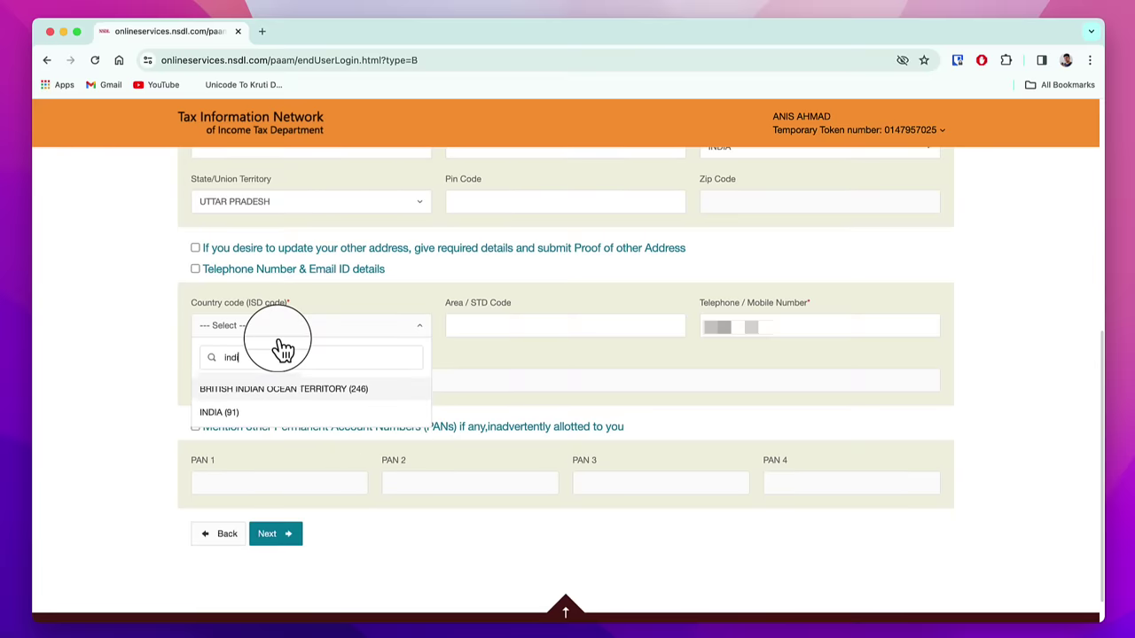
click(253, 413)
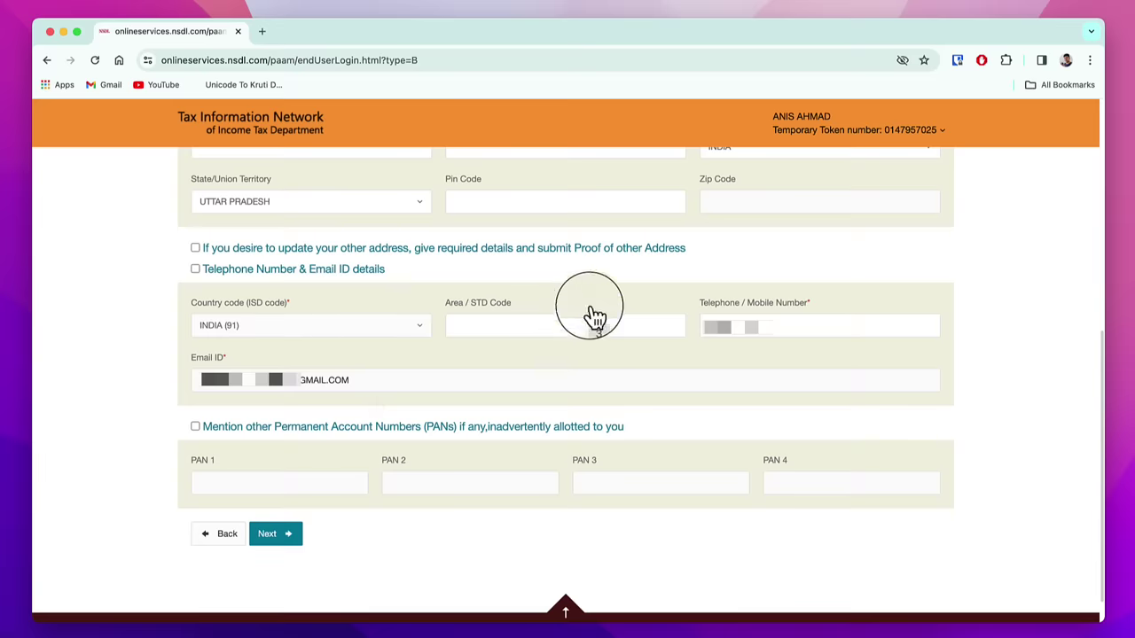
click(195, 269)
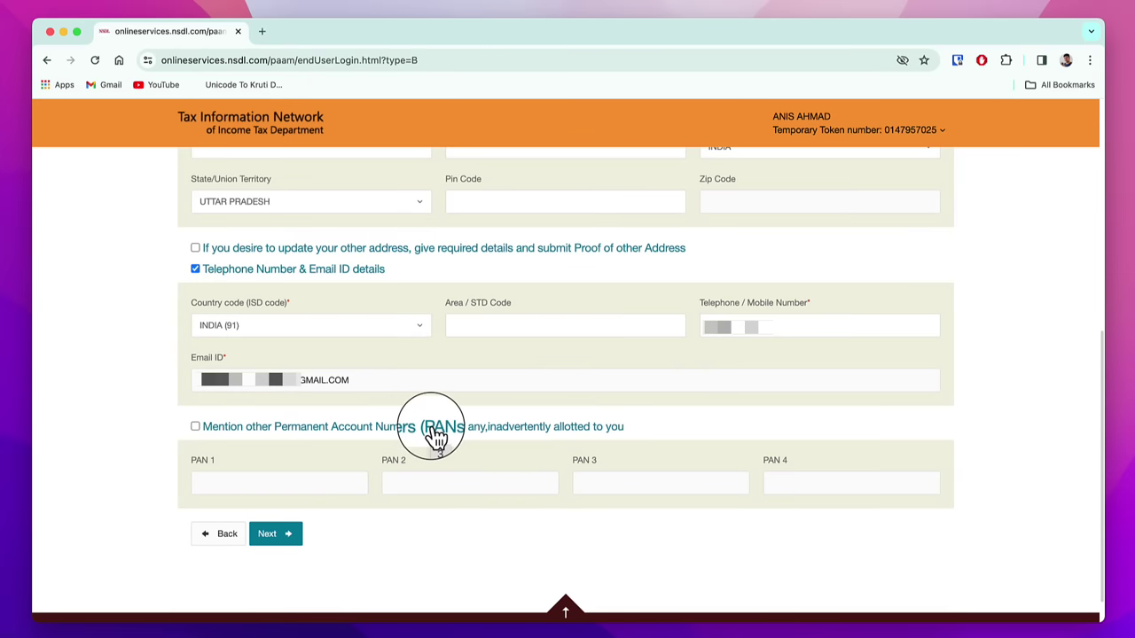
click(196, 428)
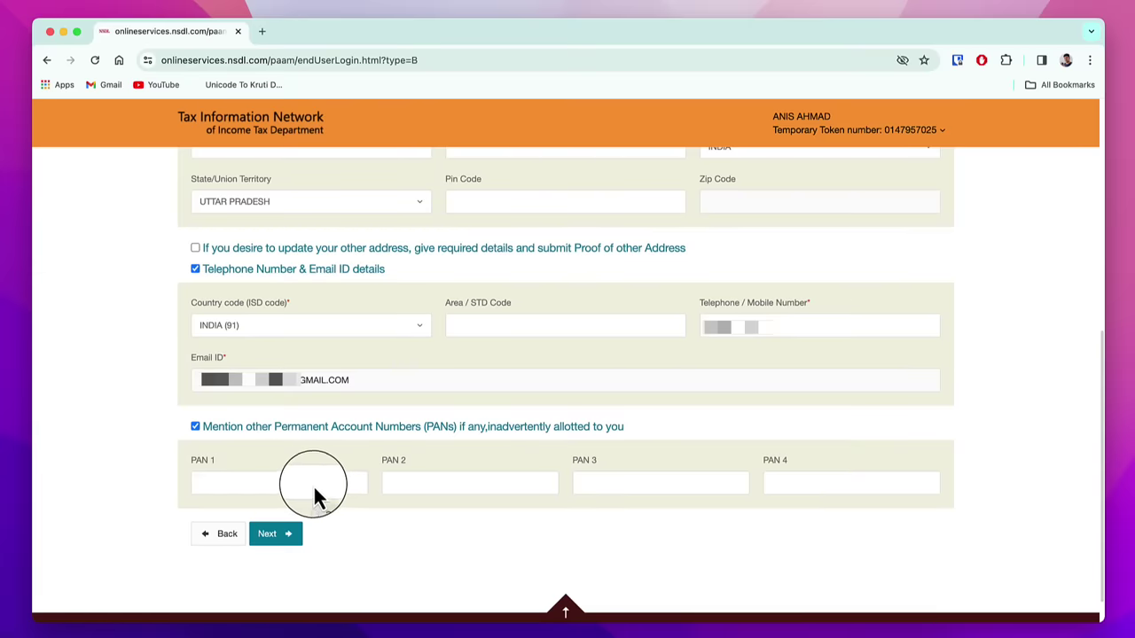
click(306, 486)
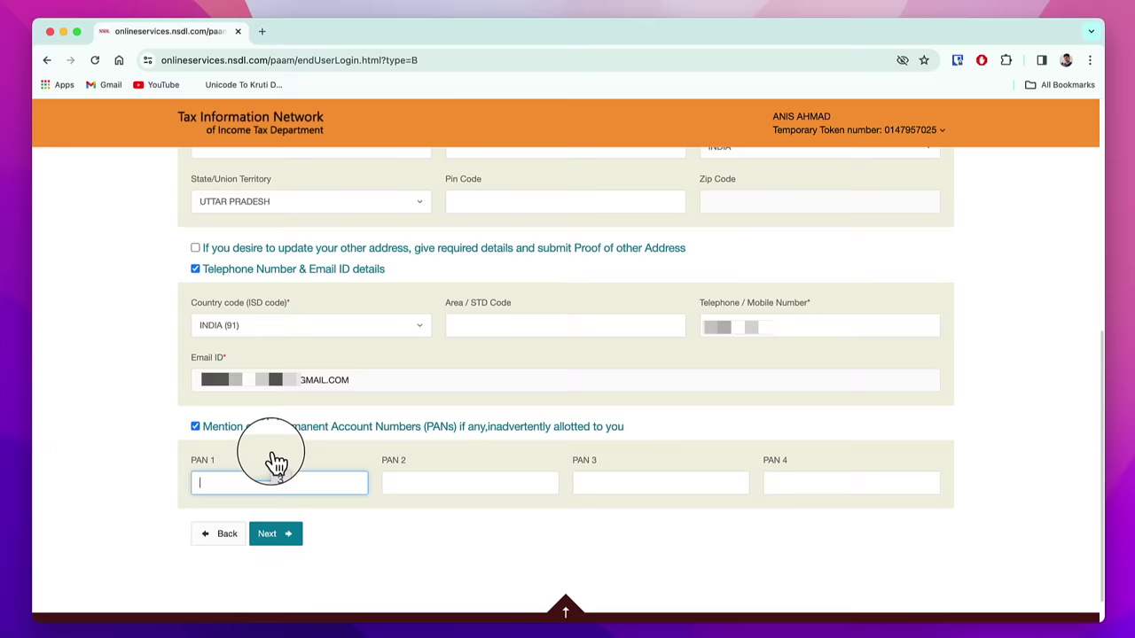
click(196, 429)
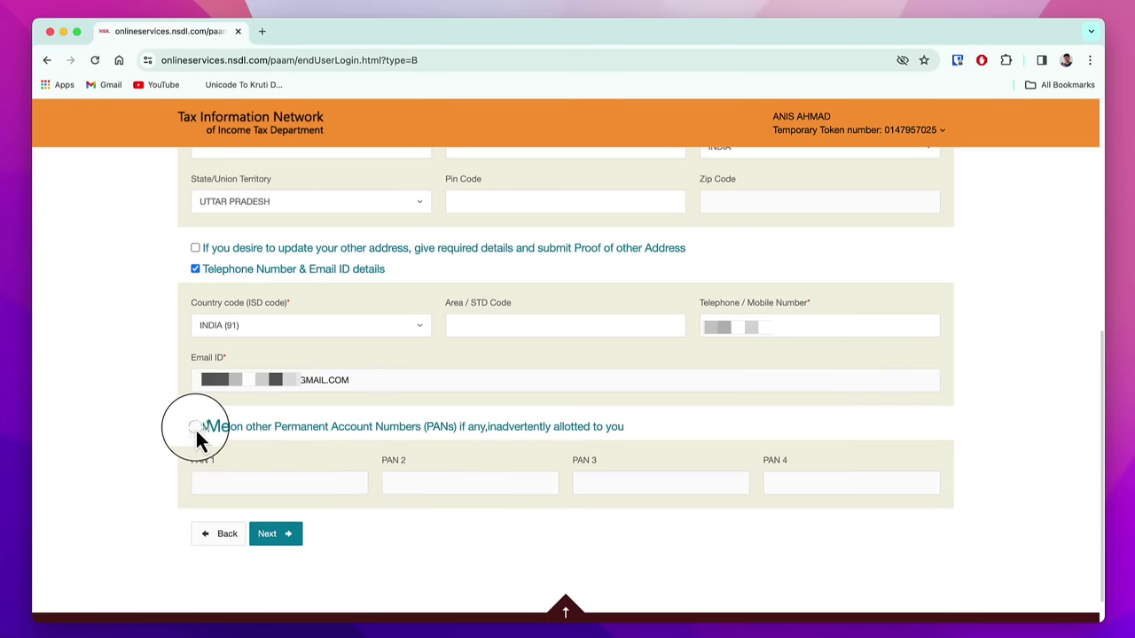
- Advance to Document details and select the AADHAAR Card issued by the Unique Identification Authority of India as proof of identity
click(285, 536)
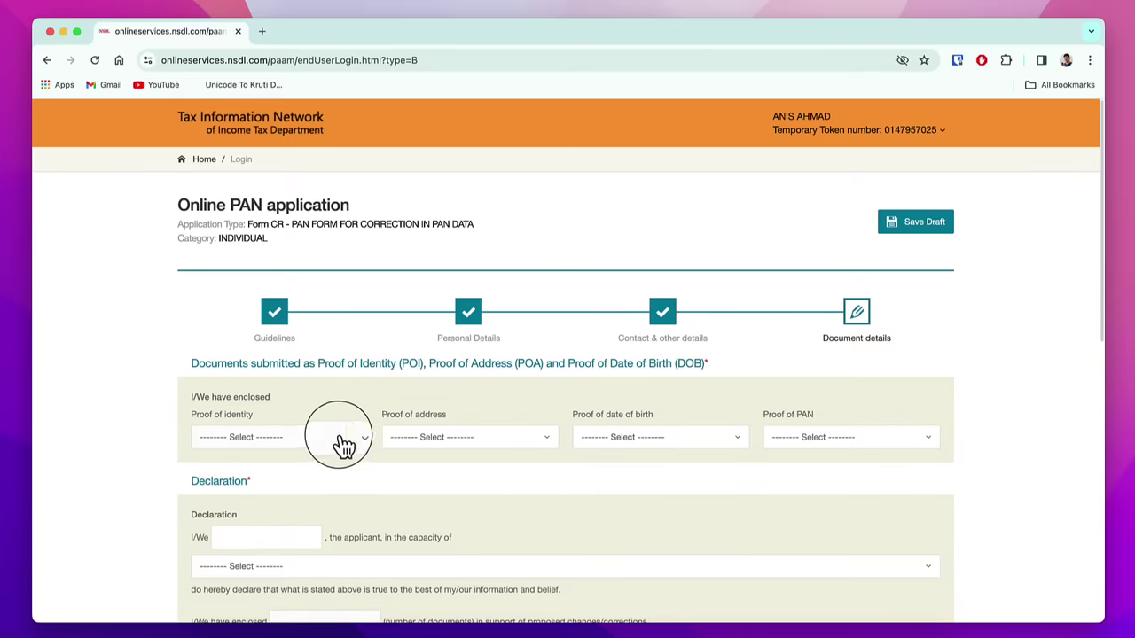
click(292, 444)
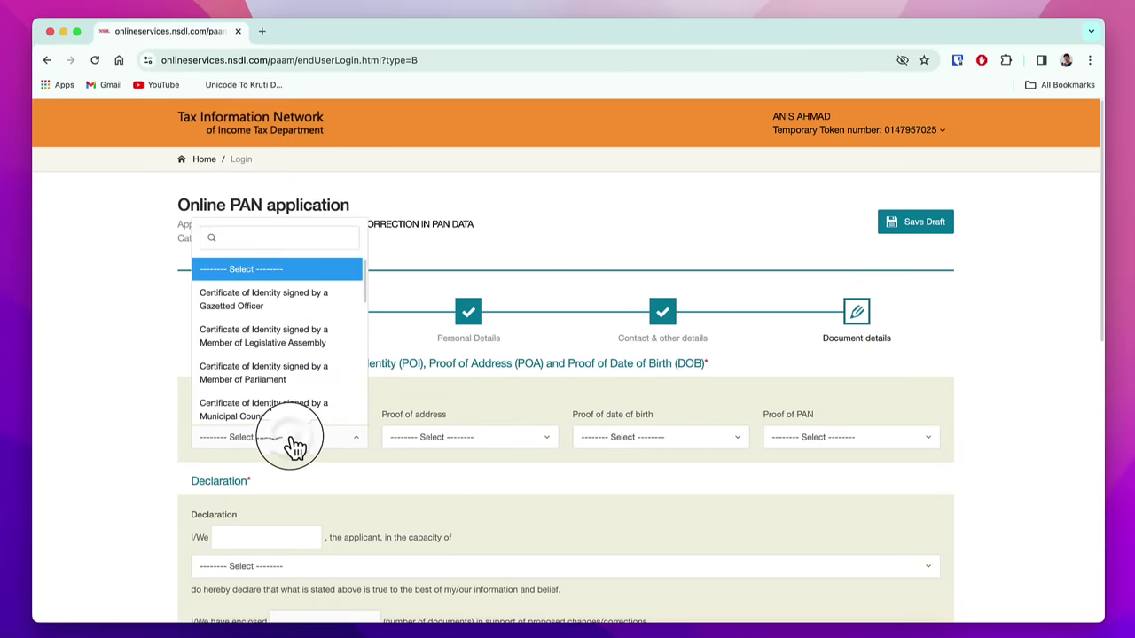
text(aa)
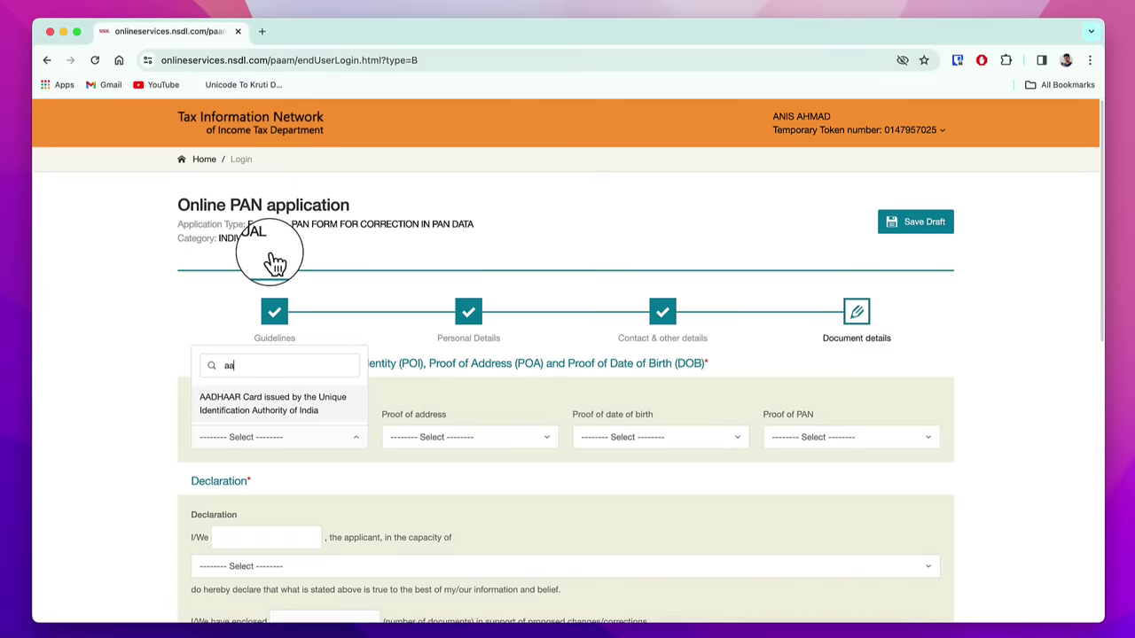
click(295, 404)
- Select the AADHAAR Card issued by the Unique Identification Authority of India as proof of address
click(483, 443)
click(447, 257)
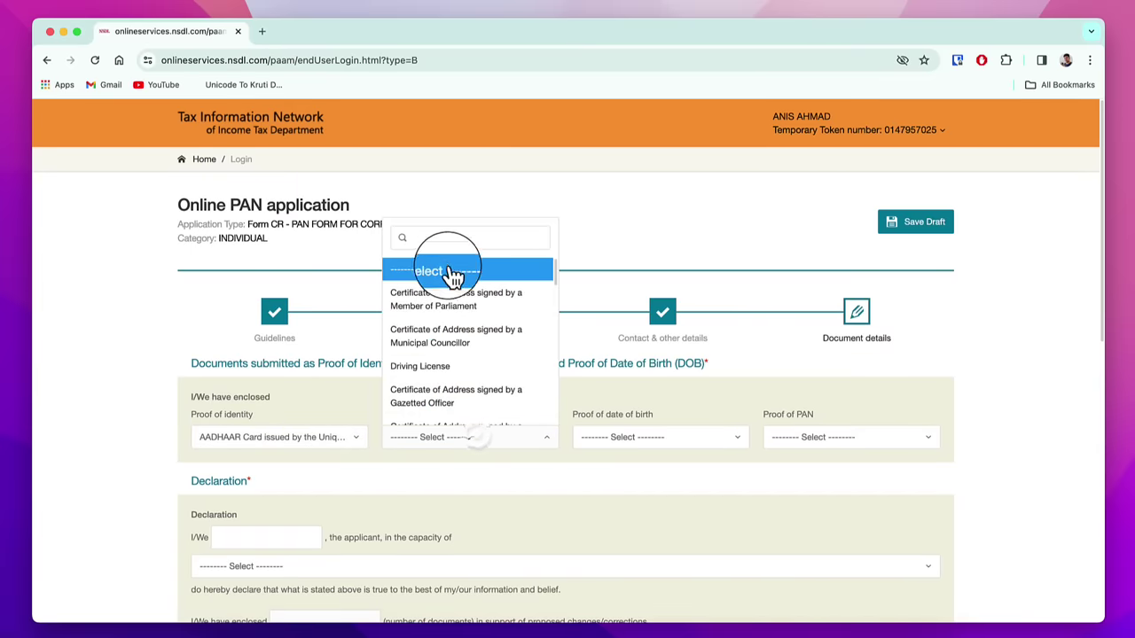
text(aad)
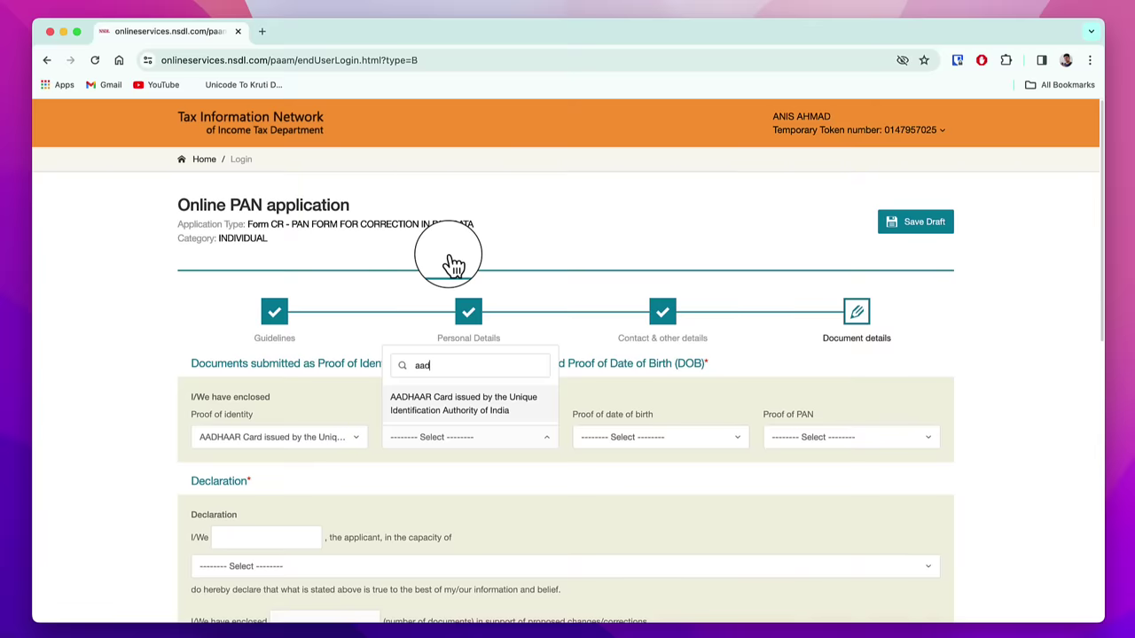
- Select the AADHAAR Card issued by the Unique Identification Authority of India as proof of date of birth and Copy of Pan Card as proof of PAN
click(691, 432)
click(671, 438)
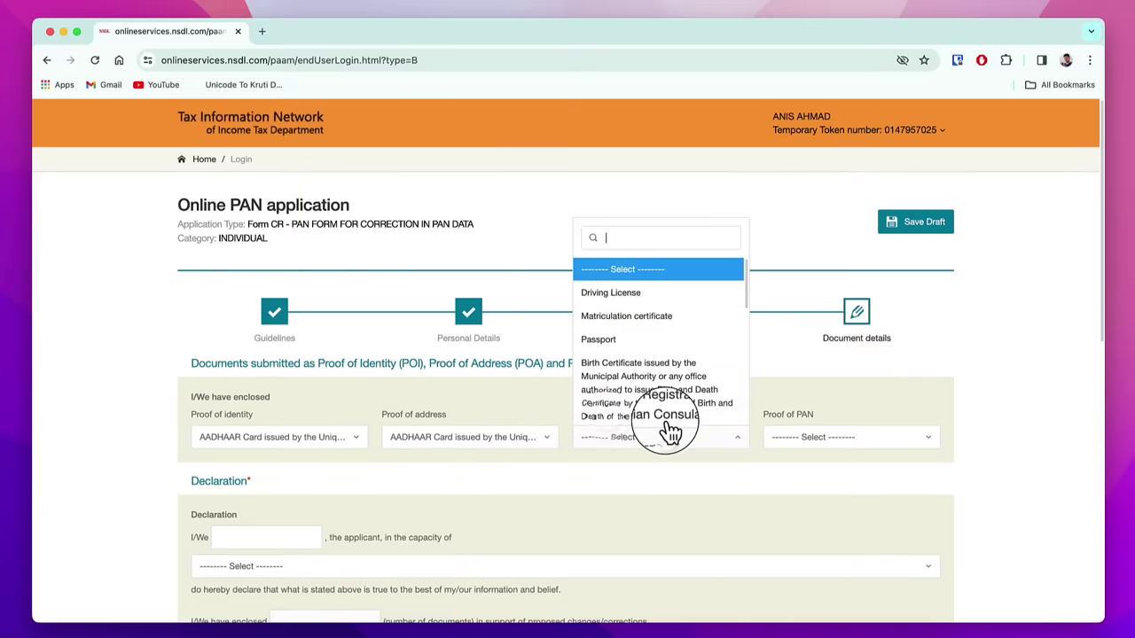
click(625, 251)
text(aa)
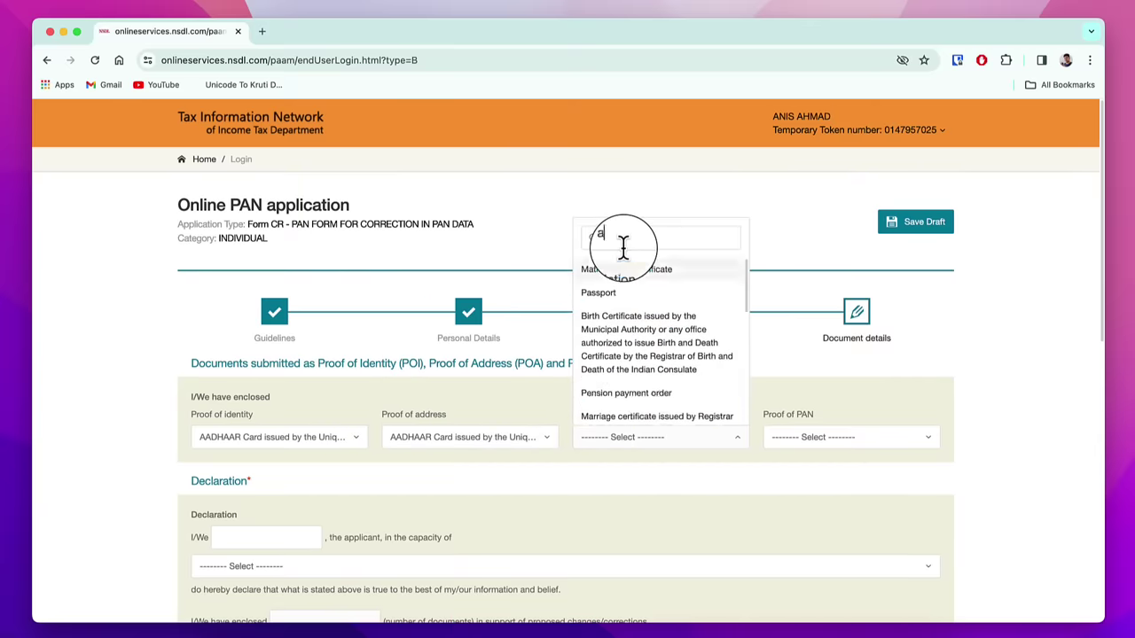
click(664, 415)
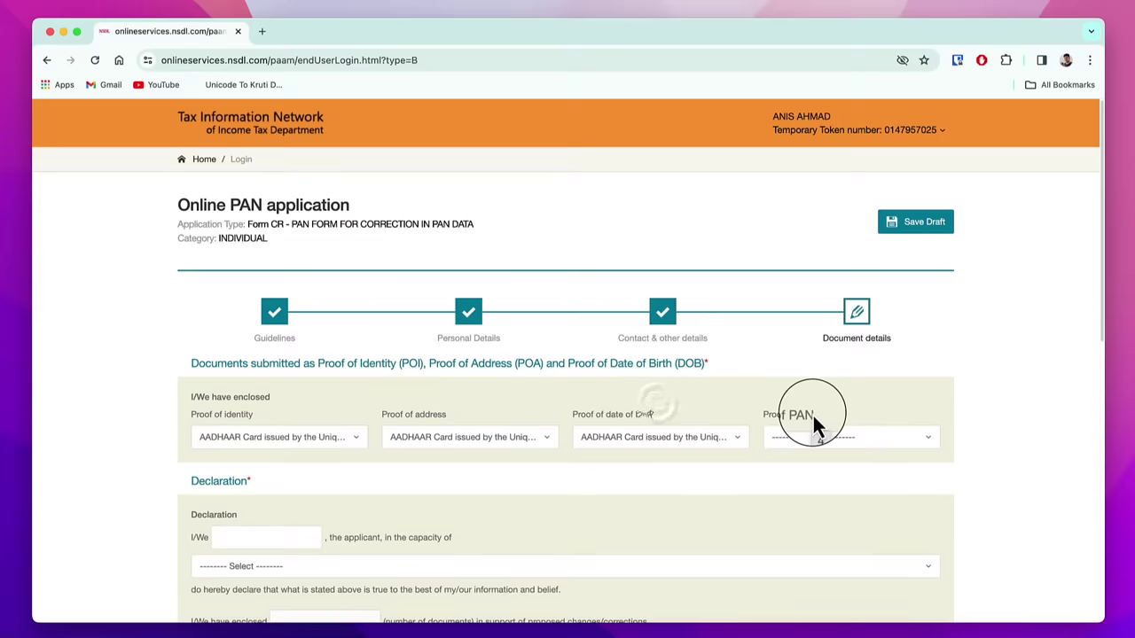
click(837, 443)
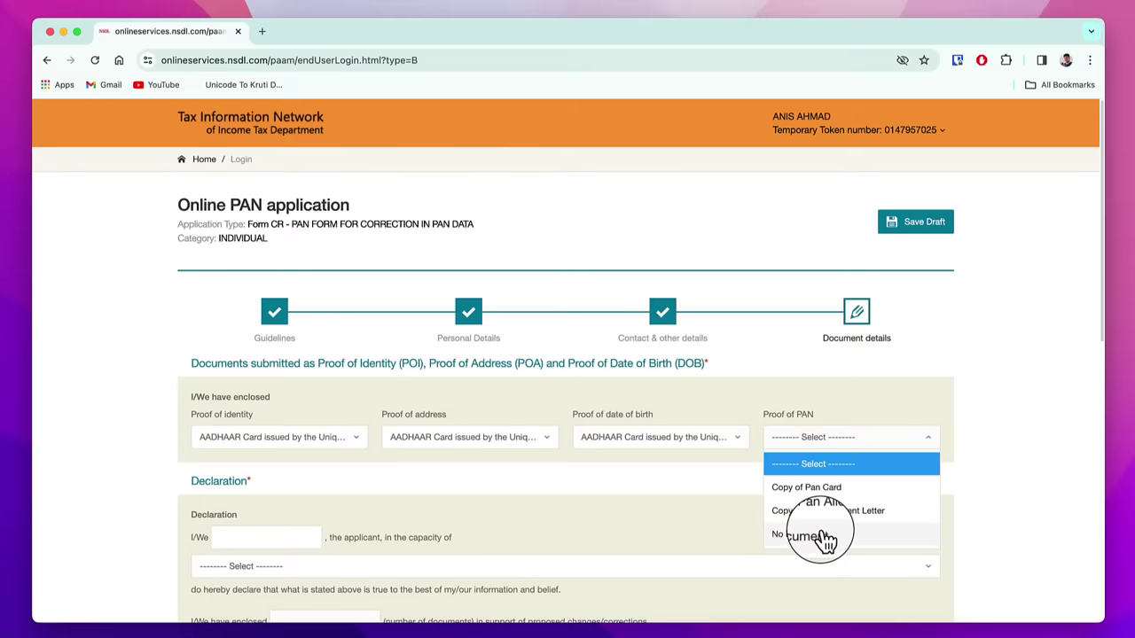
click(816, 491)
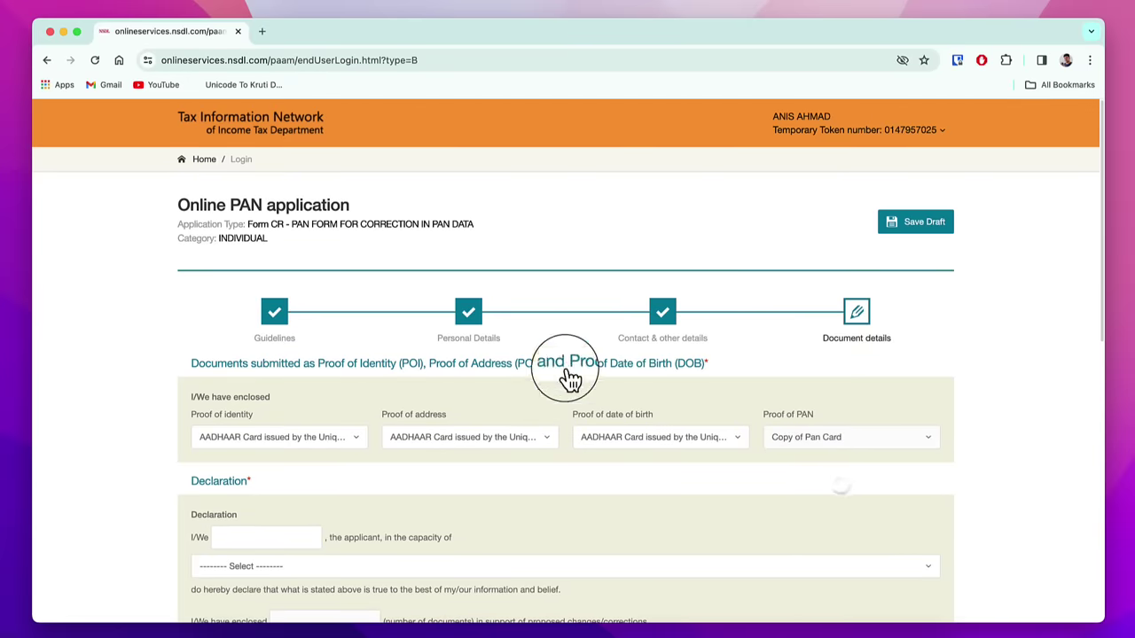
- Try to set the applicant's capacity in the declaration to Himself/Herself
scroll(570, 241, down, 5)
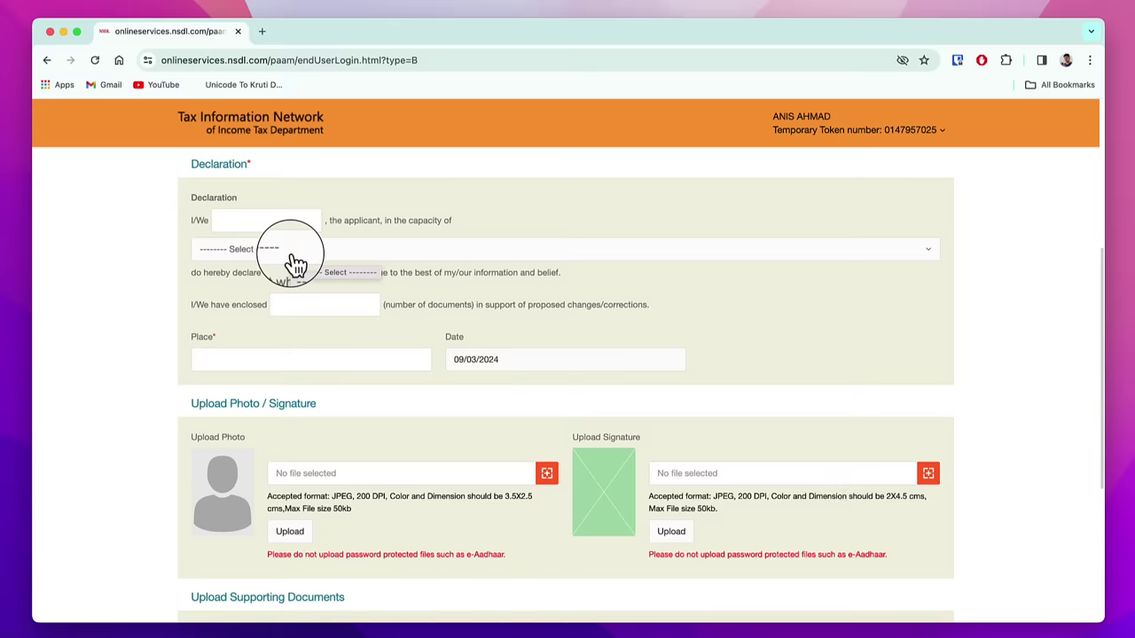
click(297, 253)
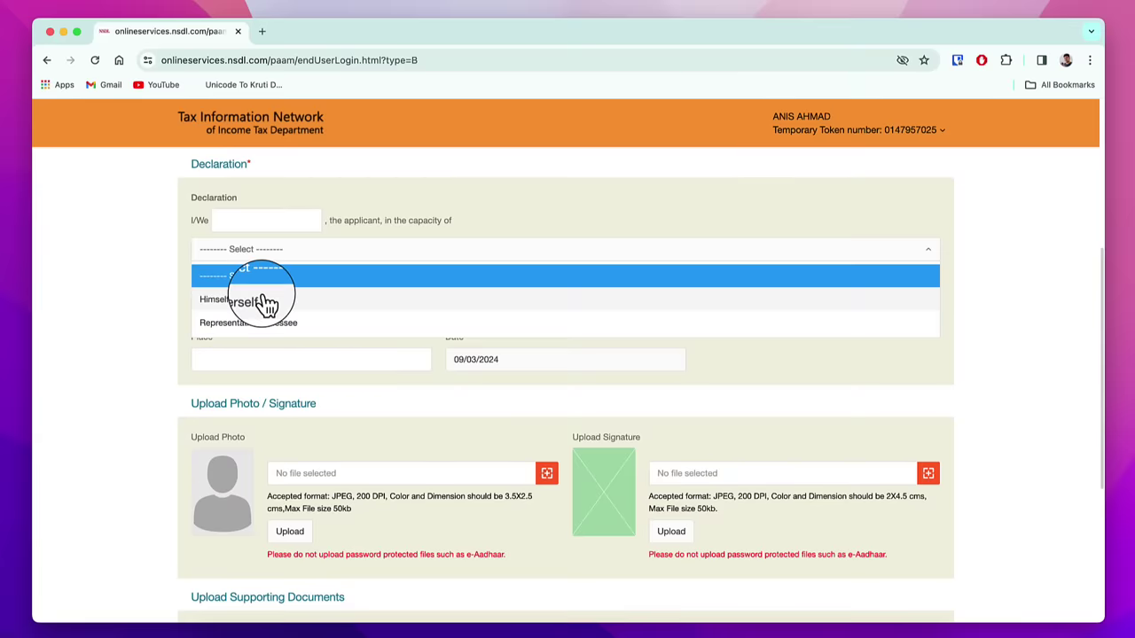
click(592, 308)
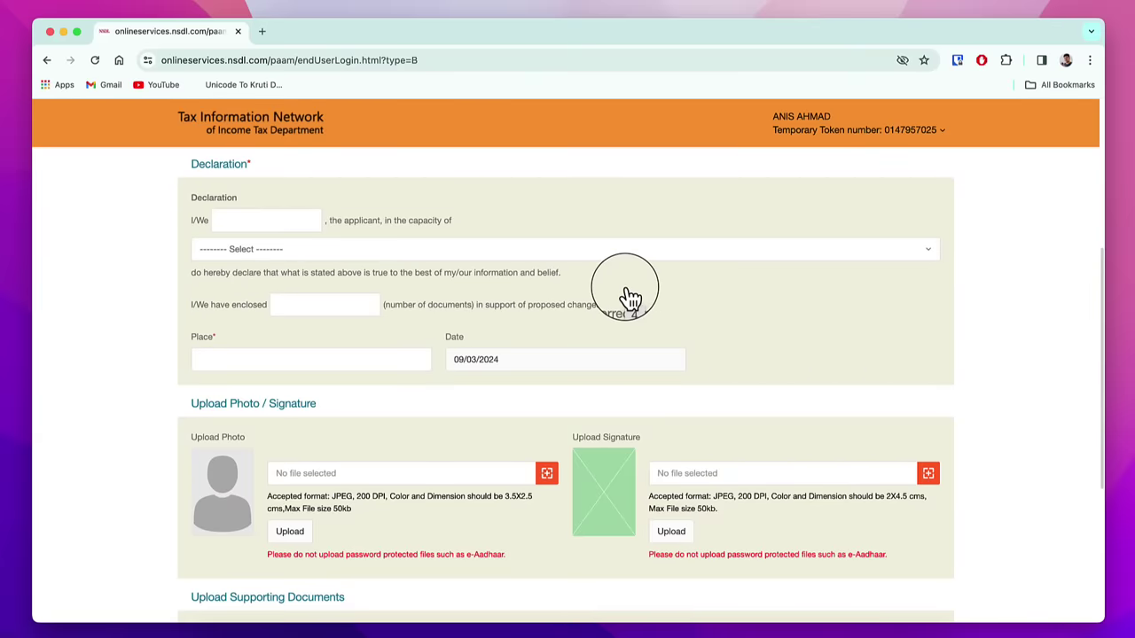
- Enter 2 as the number of enclosed documents in the declaration and activate the Place field
click(317, 304)
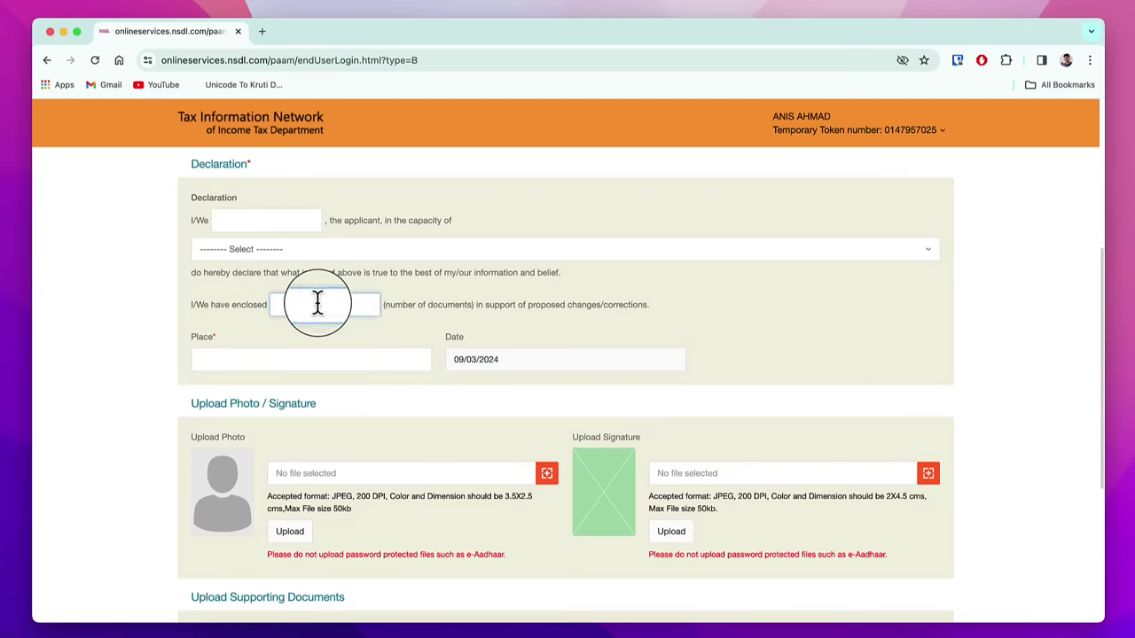
text(2)
click(219, 359)
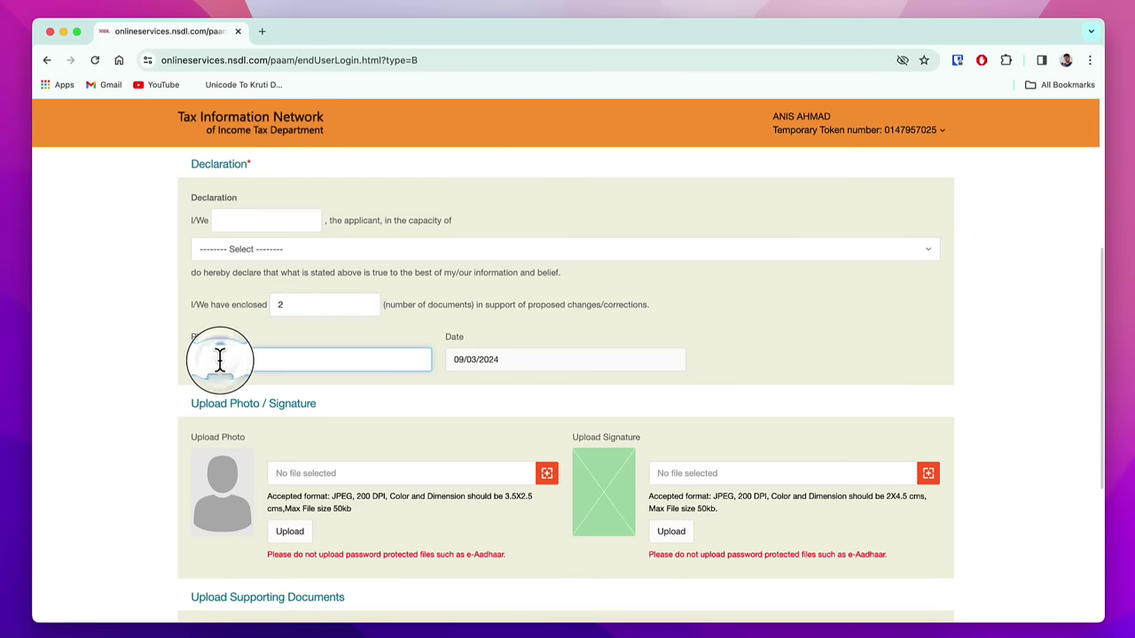
- Upload Photo.jpg as the applicant's photo and upload the signature image
scroll(218, 360, down, 5)
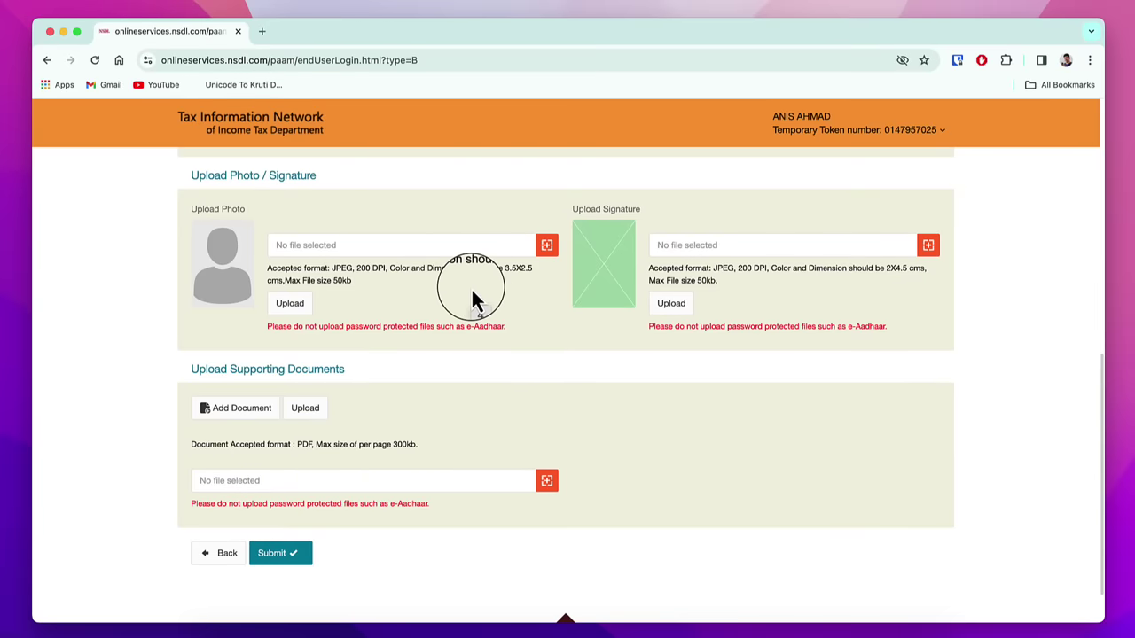
click(546, 245)
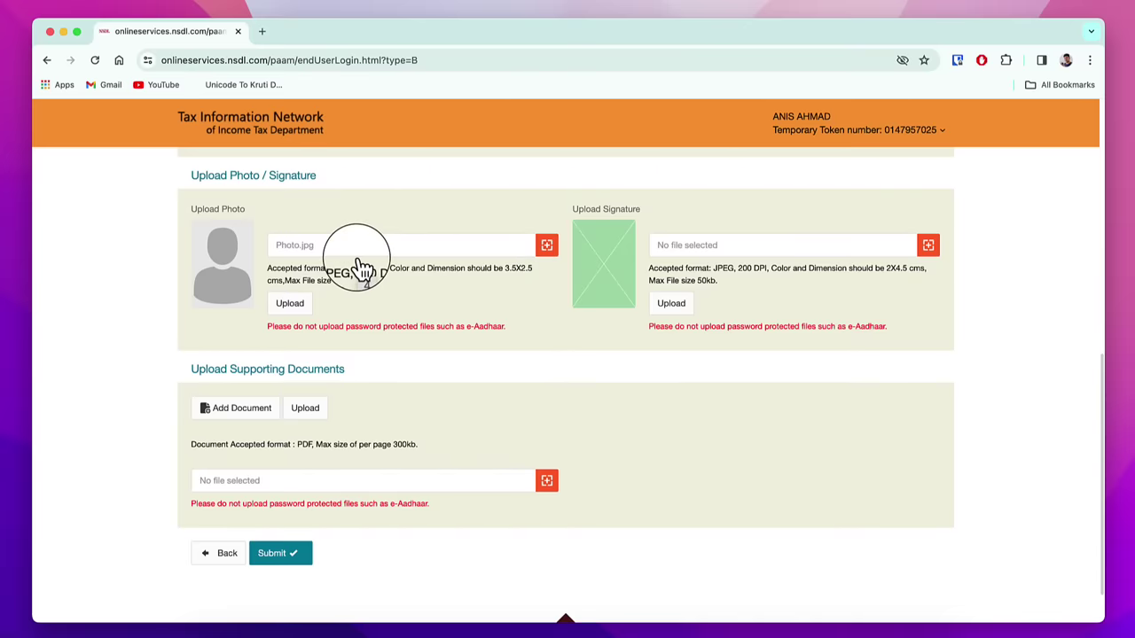
click(306, 312)
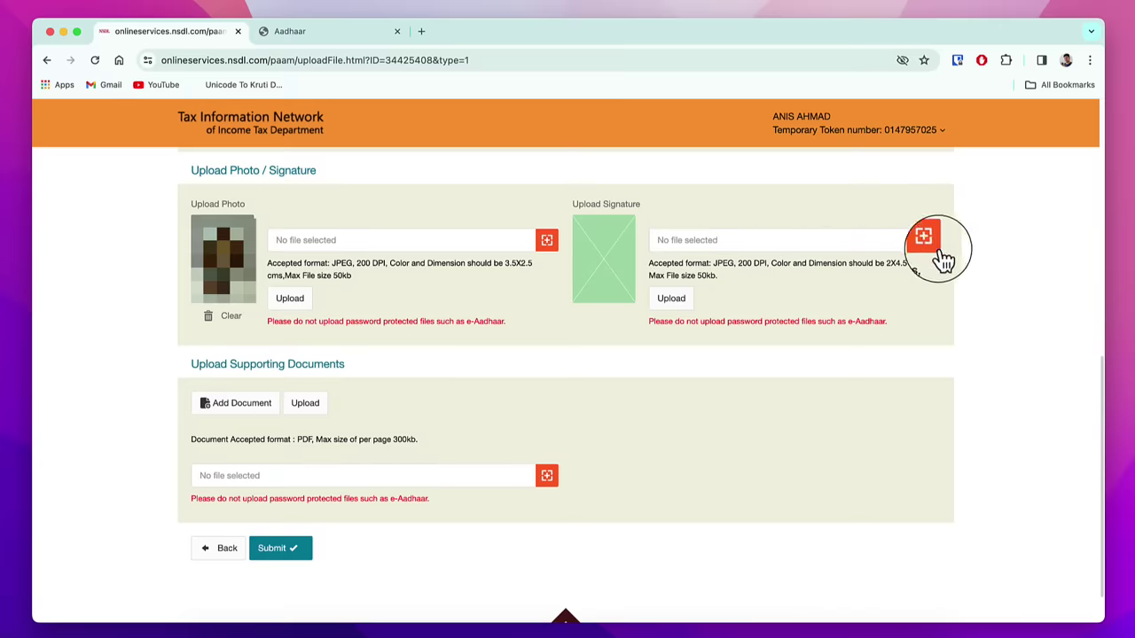
drag(931, 250, 724, 255)
click(671, 299)
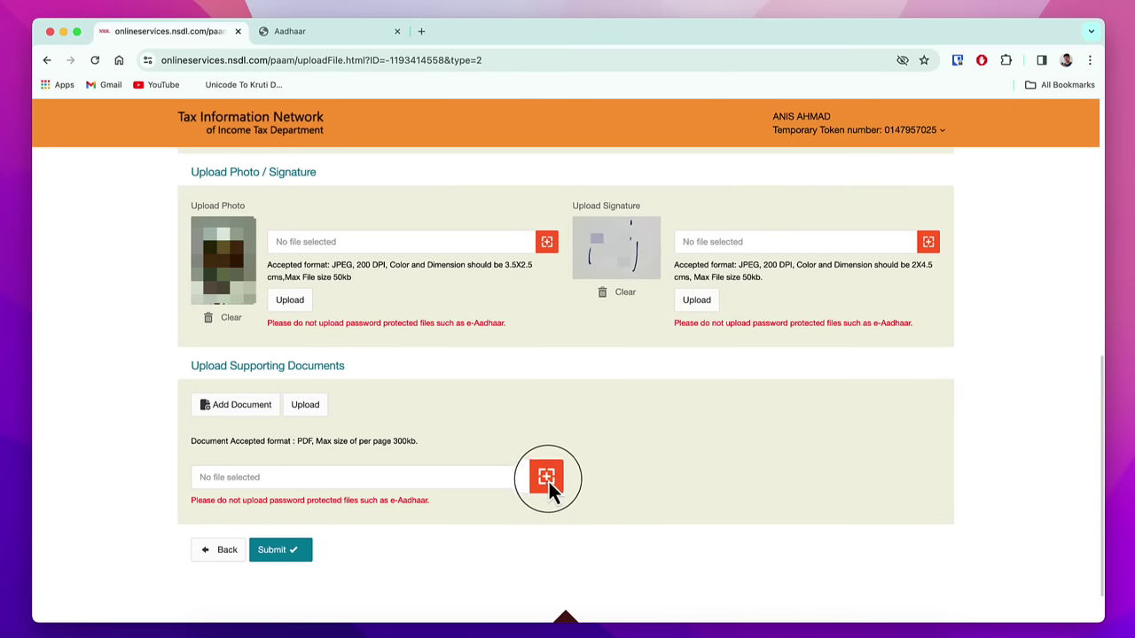
- Upload Aadhar Card.pdf as a supporting document and add and upload Pan.pdf as the second one
drag(420, 482, 270, 486)
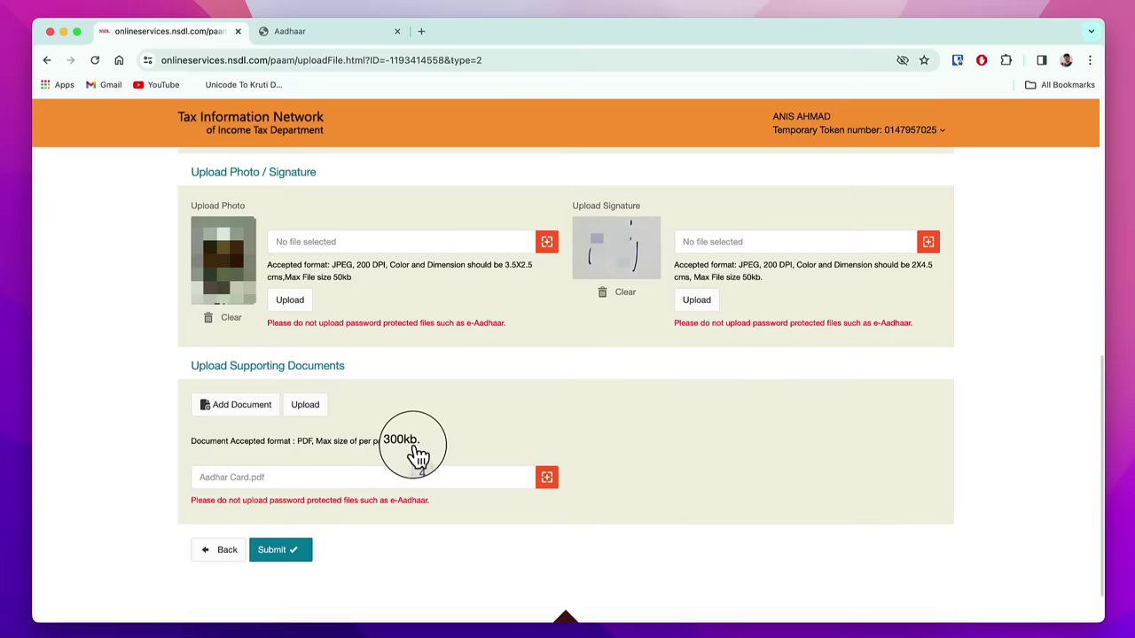
click(307, 408)
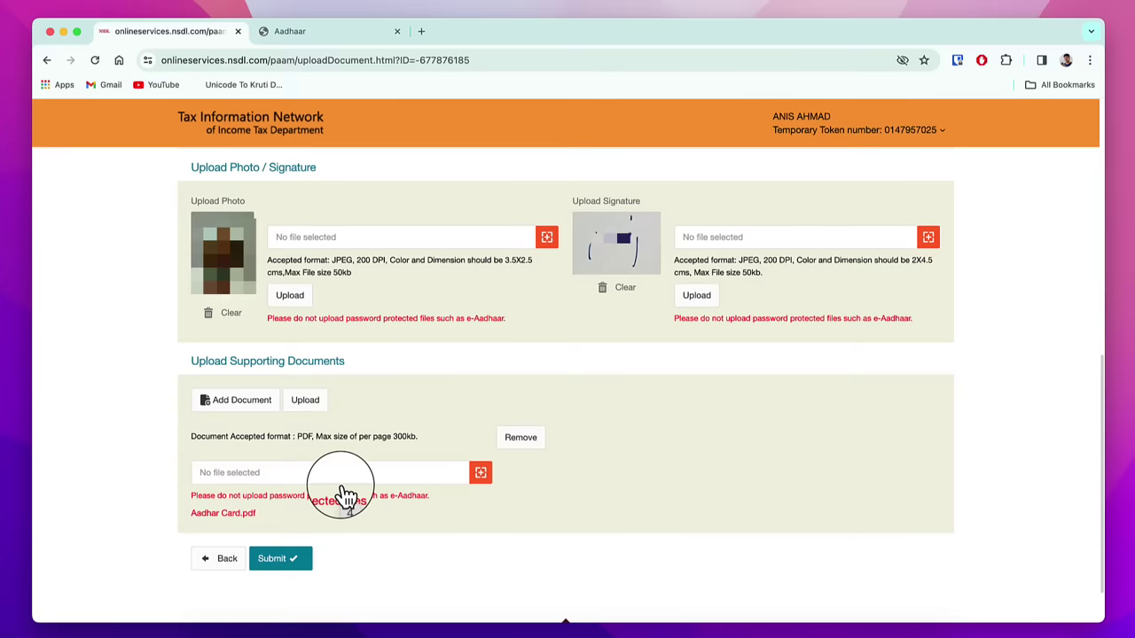
click(246, 411)
scroll(543, 428, down, 3)
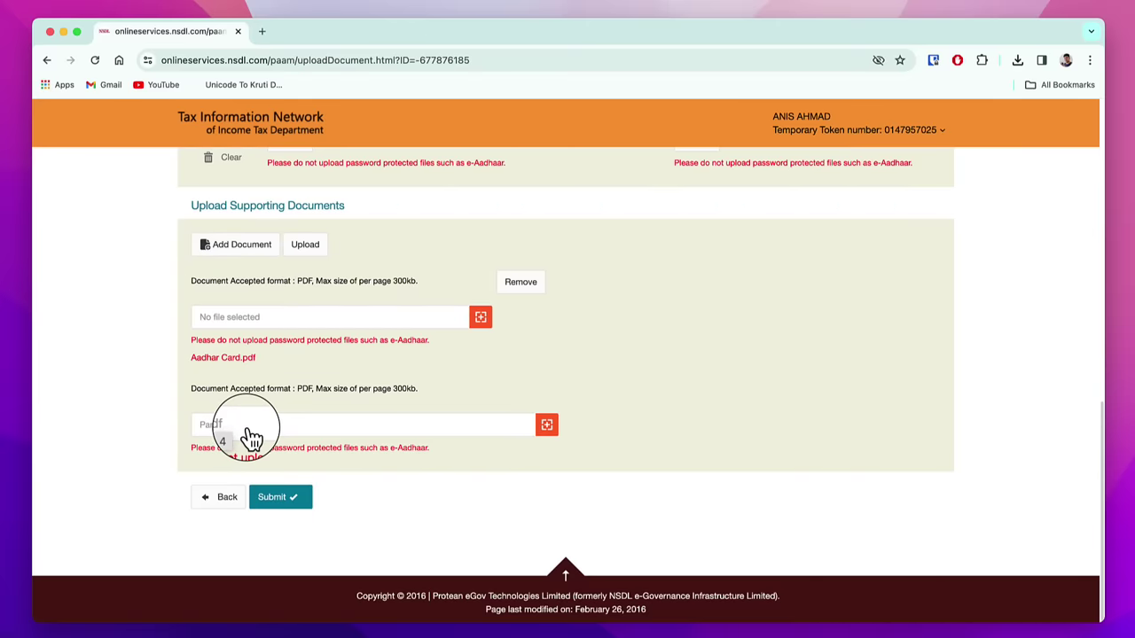
click(306, 246)
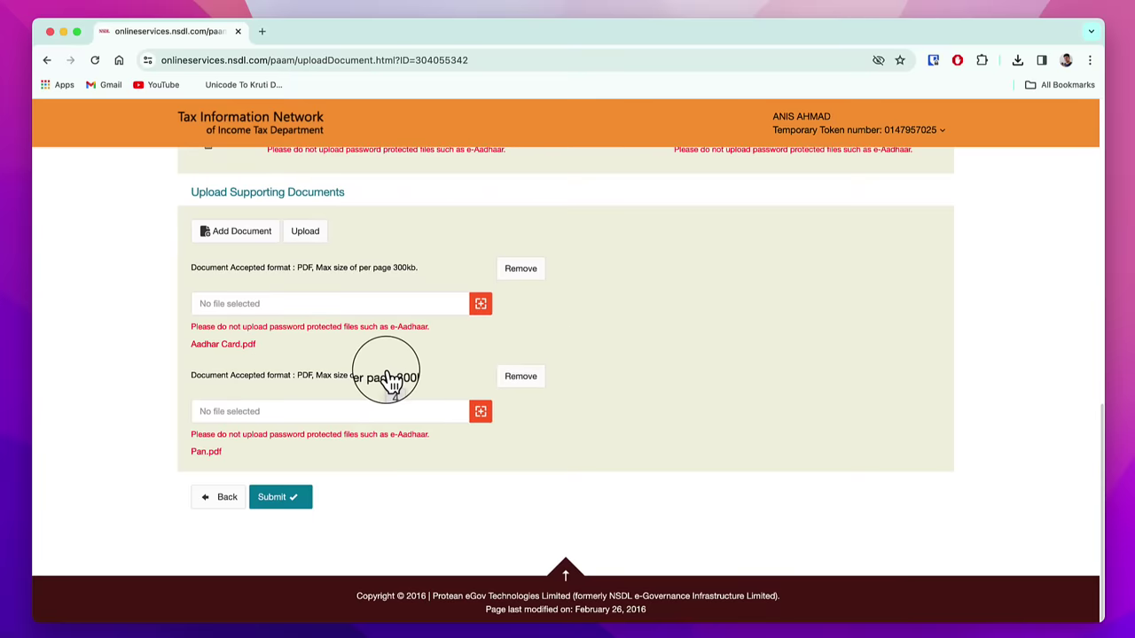
- Submit the application, review the completed form down to the supporting documents and proceed to the mode of payment
click(280, 498)
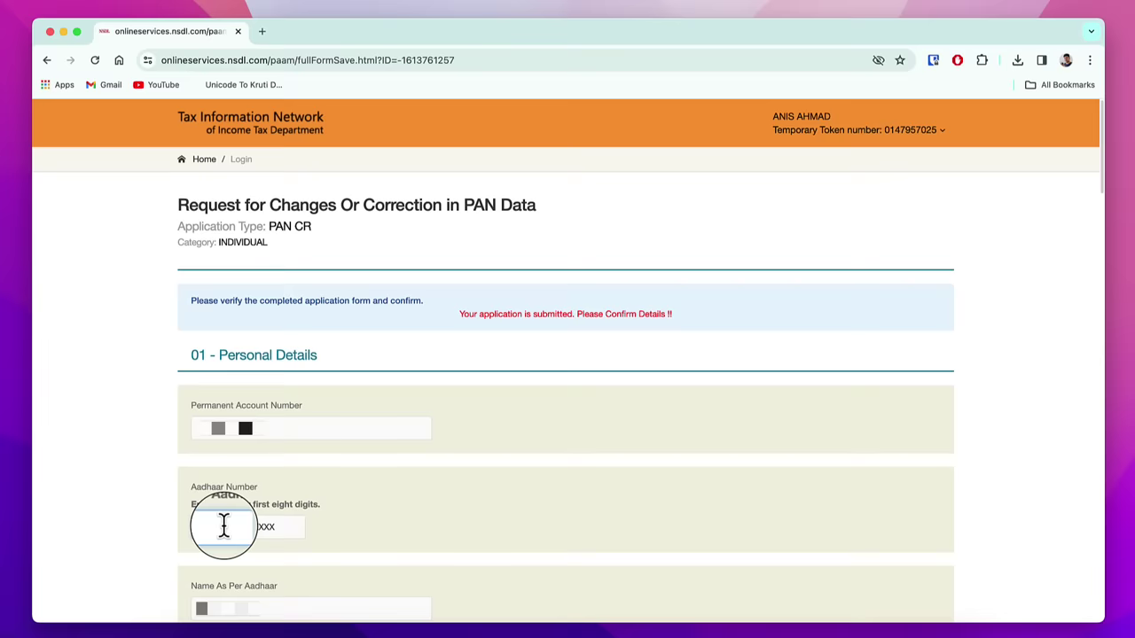
scroll(698, 407, down, 20)
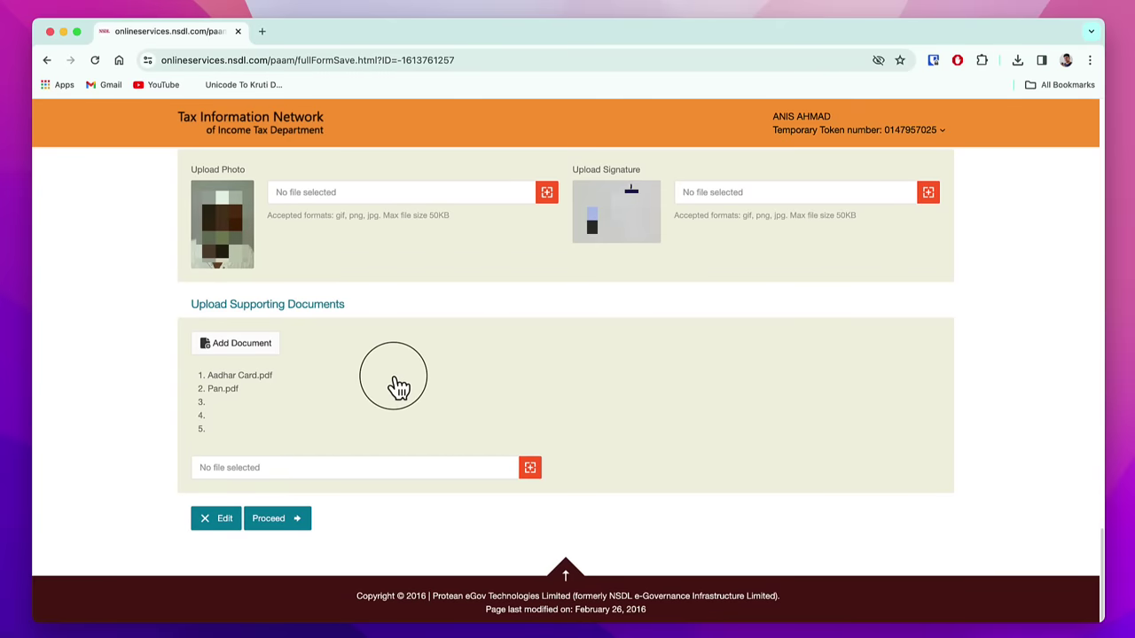
click(278, 519)
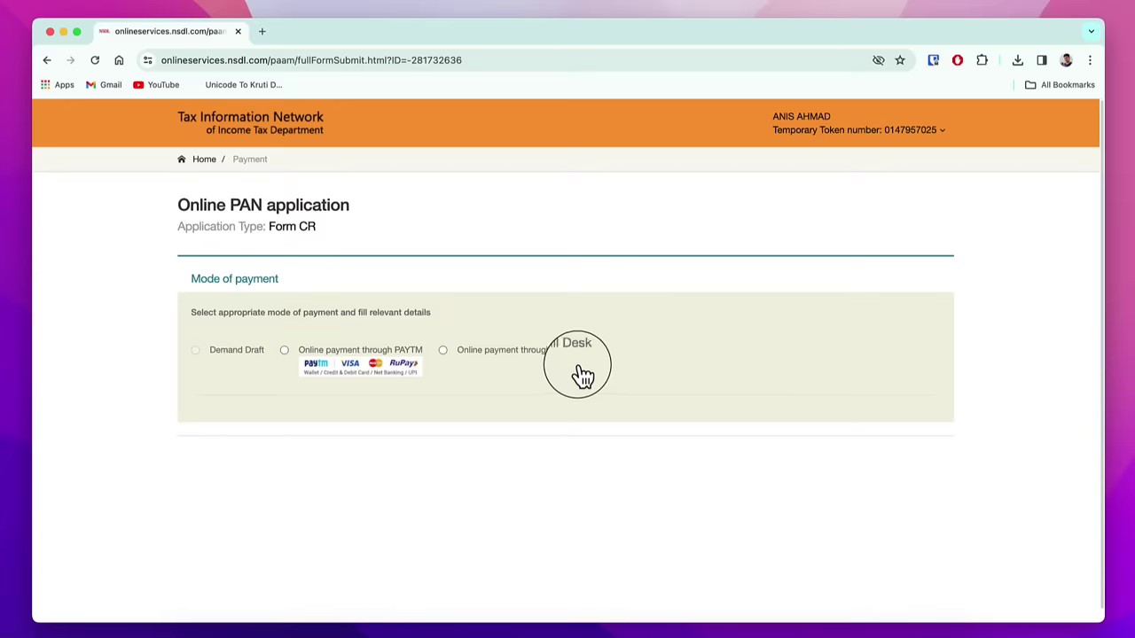
- Choose online payment through Bill Desk, agree to the terms of service and proceed to payment
click(443, 351)
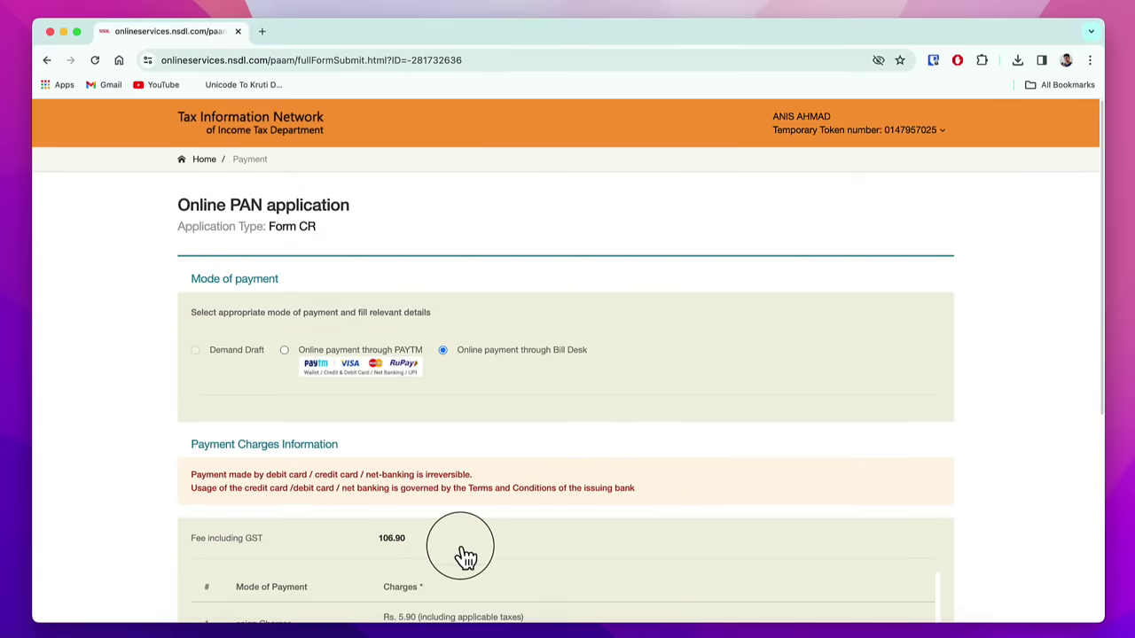
scroll(463, 552, down, 5)
scroll(421, 486, down, 2)
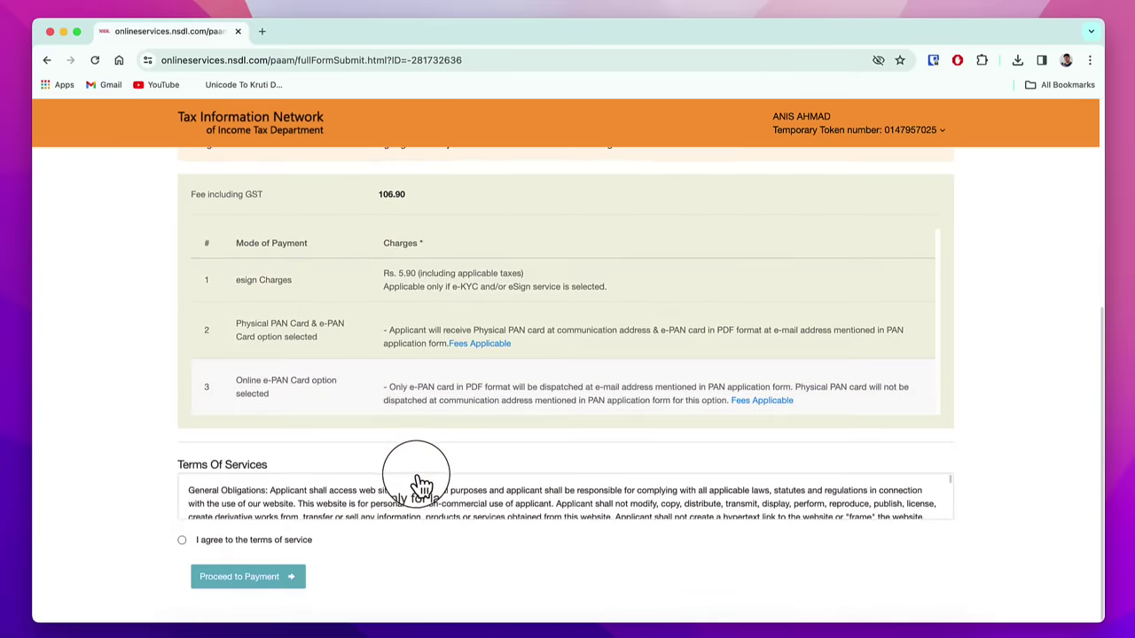
click(183, 541)
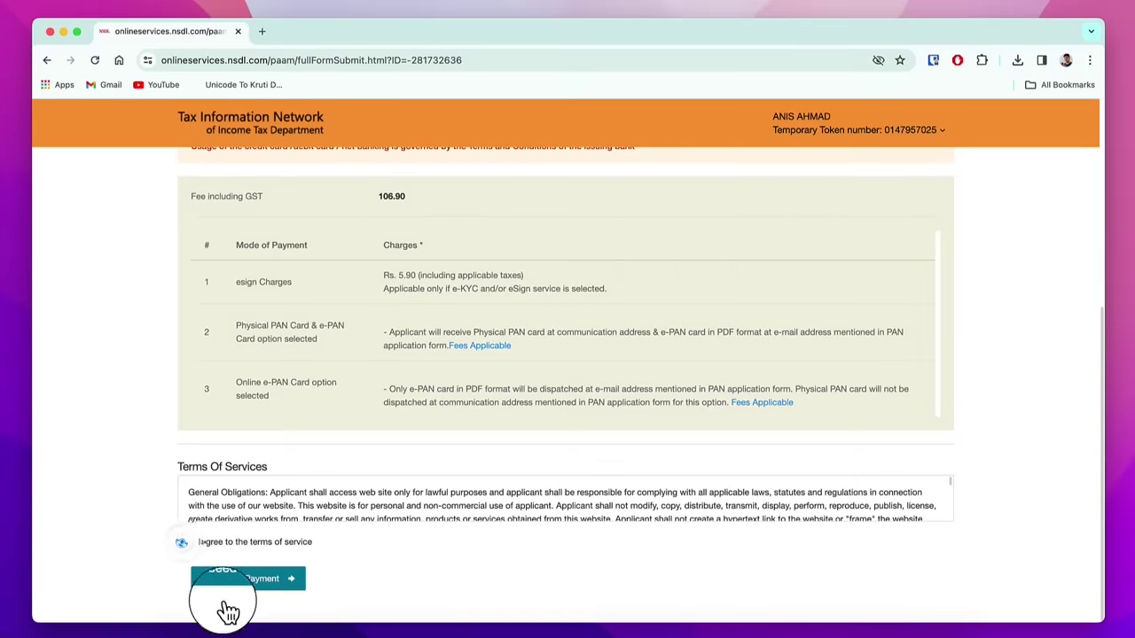
click(295, 578)
click(99, 455)
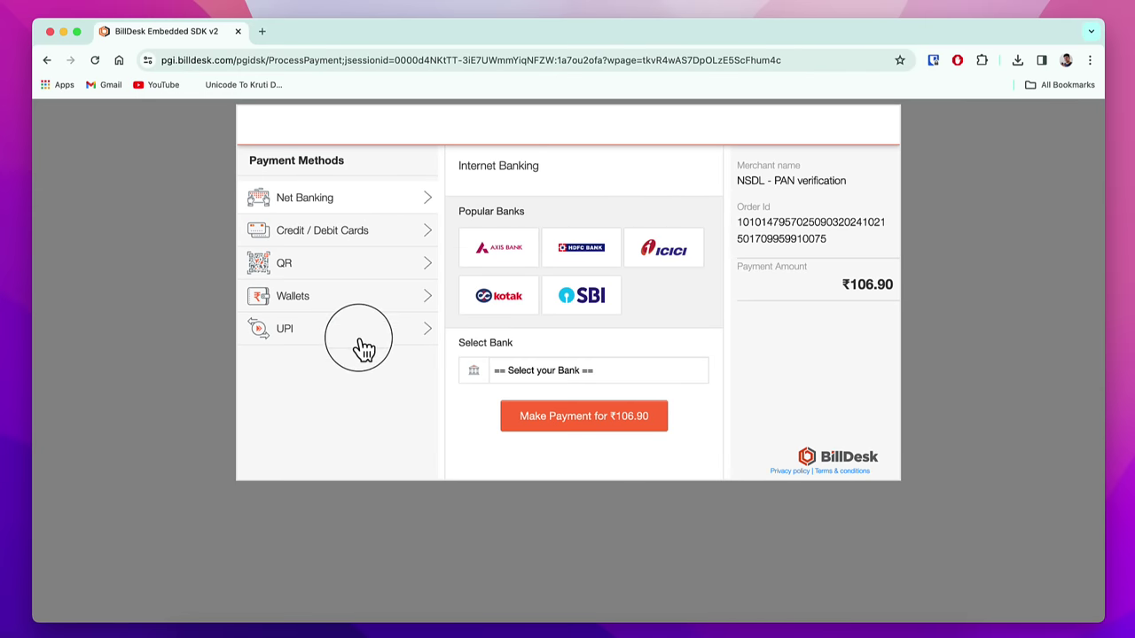
- Choose UPI as the payment method and reveal the payment QR code
click(289, 328)
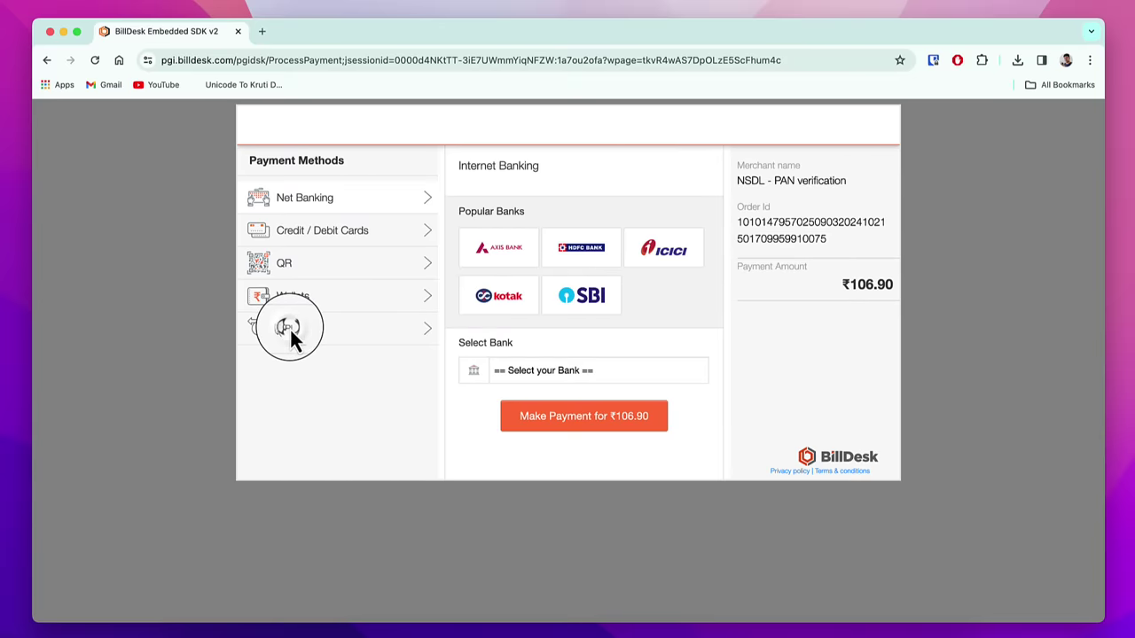
click(510, 415)
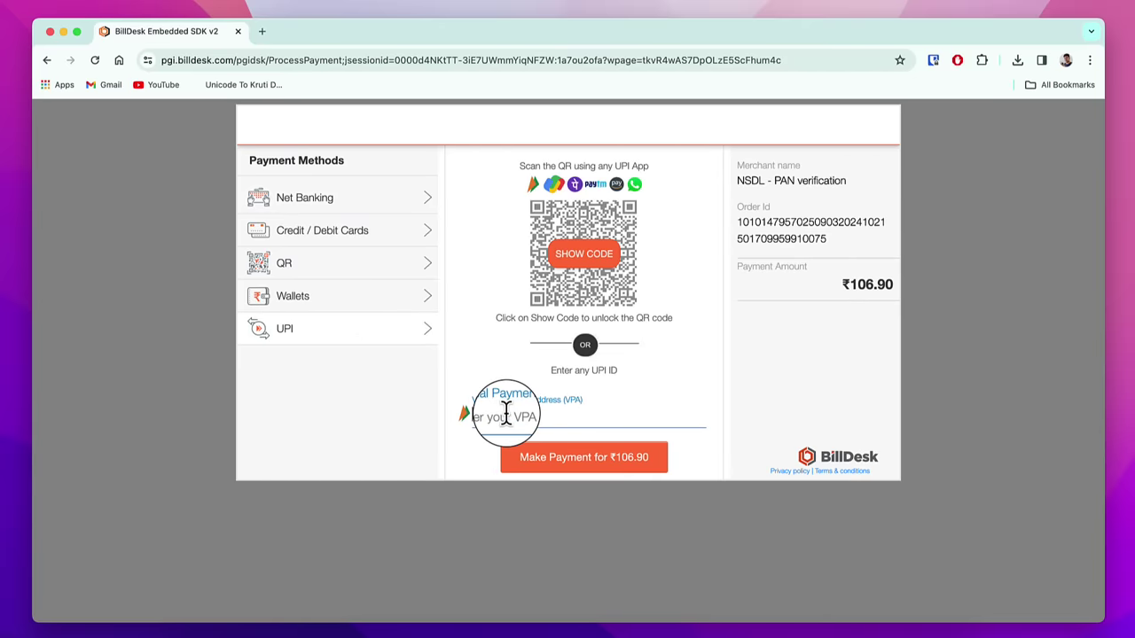
click(588, 457)
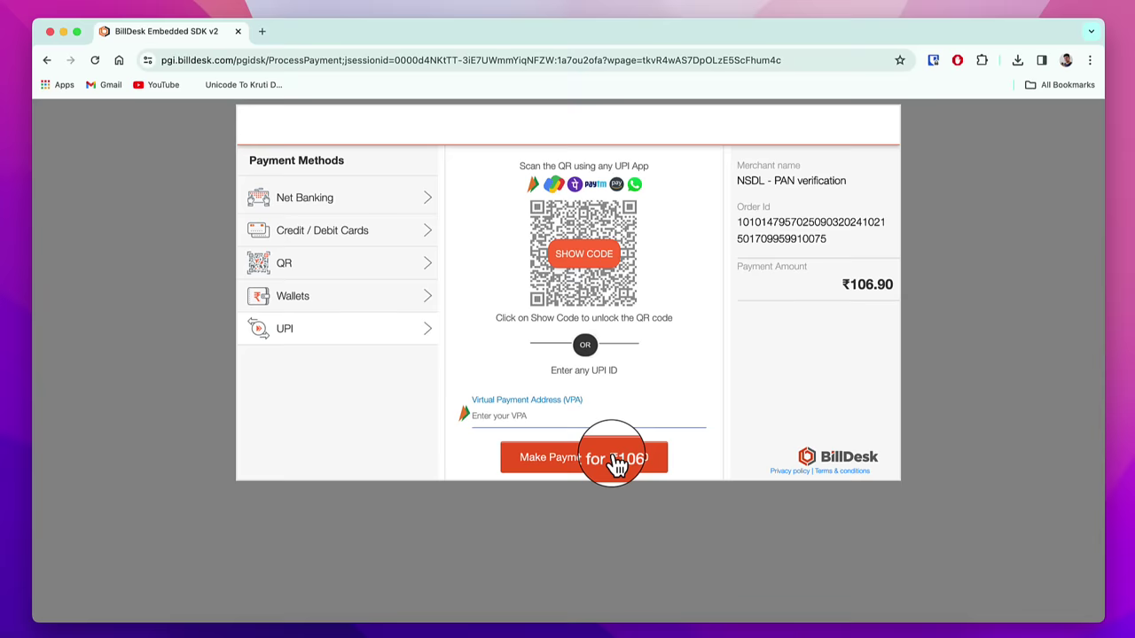
click(545, 412)
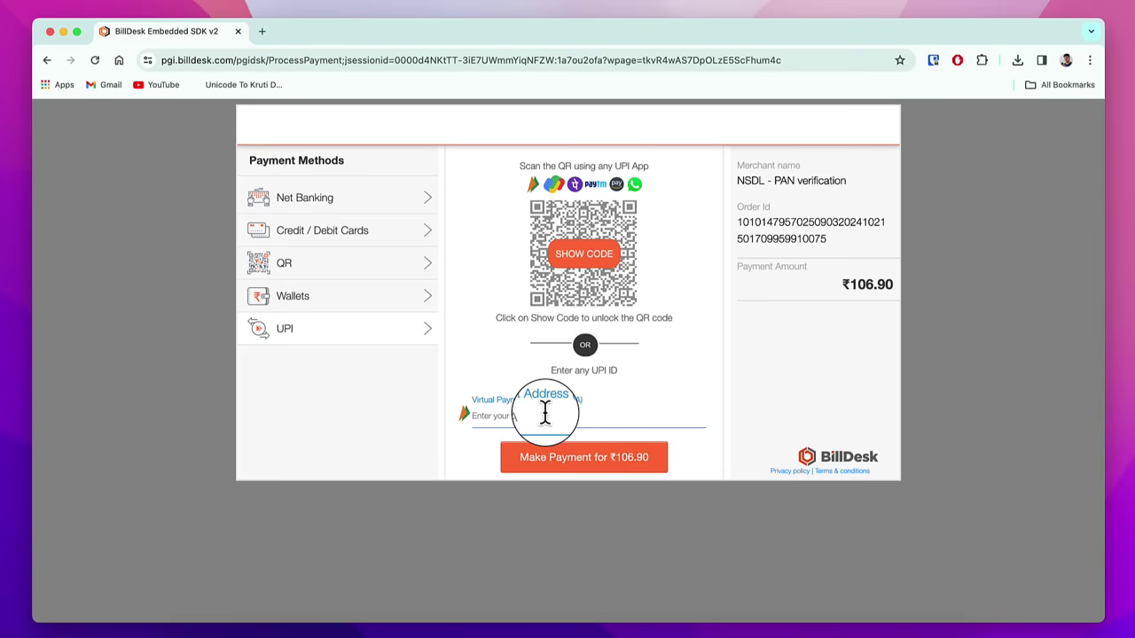
click(605, 262)
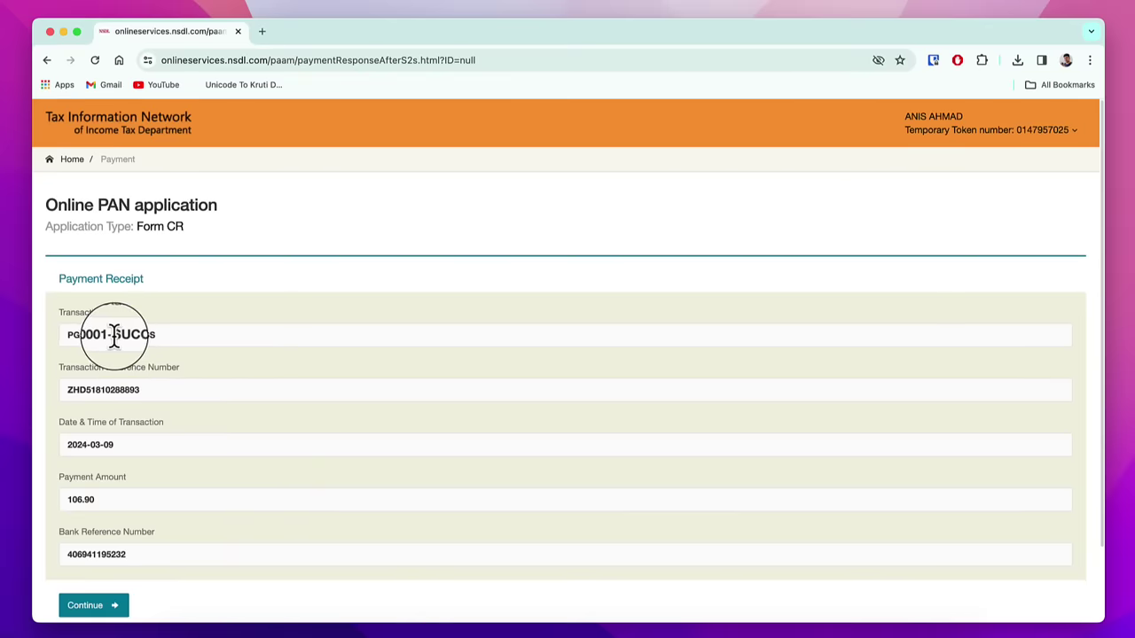
- Check the transaction status on the payment receipt and continue to the Aadhaar authentication page
drag(115, 335, 155, 334)
scroll(133, 381, down, 1)
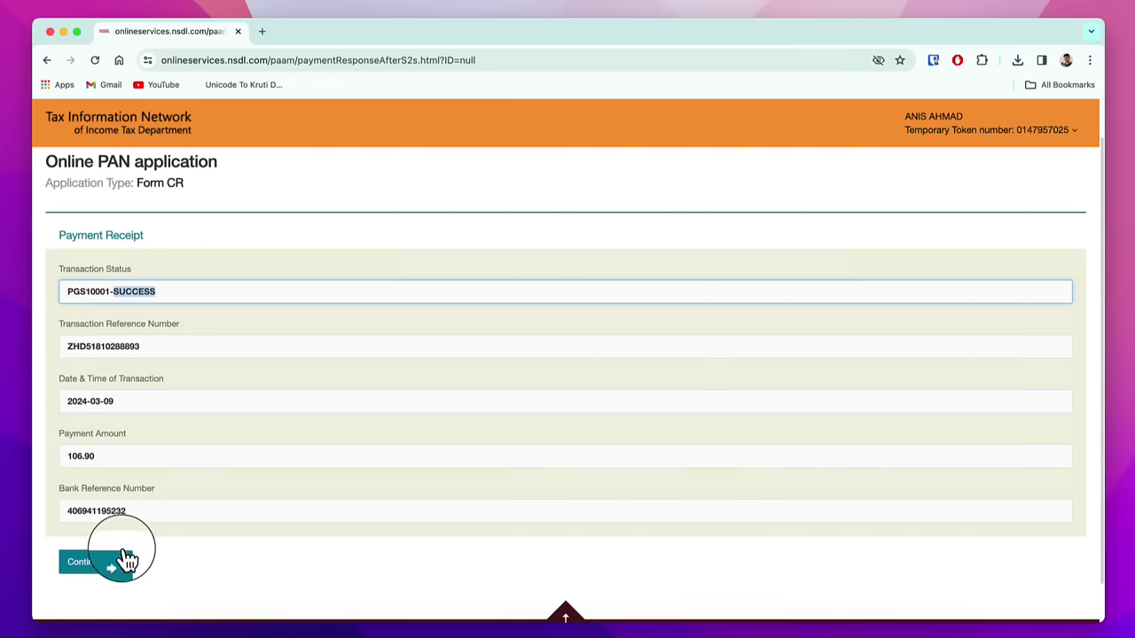
click(98, 561)
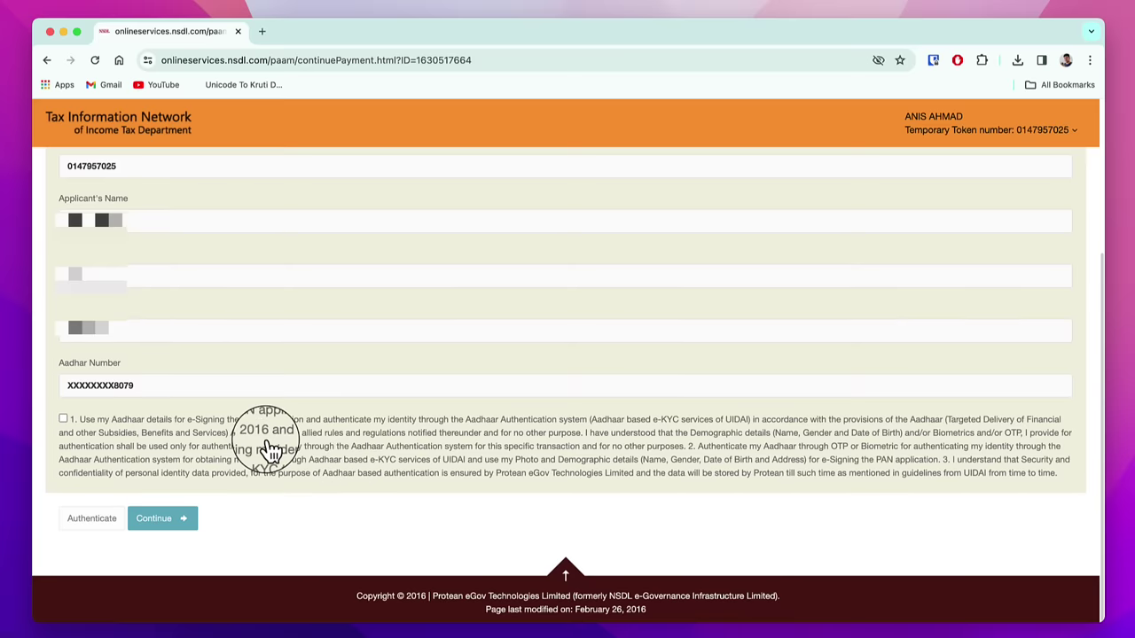
- Consent to using the Aadhaar details for e-signing and authenticate by generating, entering and submitting the Aadhaar OTP
click(63, 419)
click(93, 523)
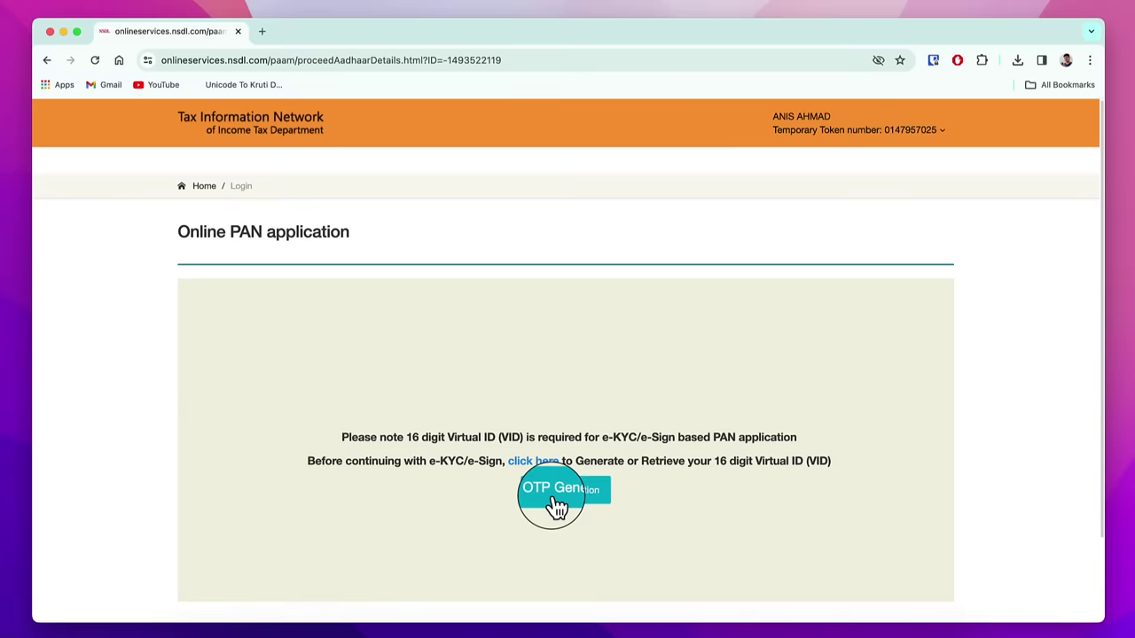
click(560, 499)
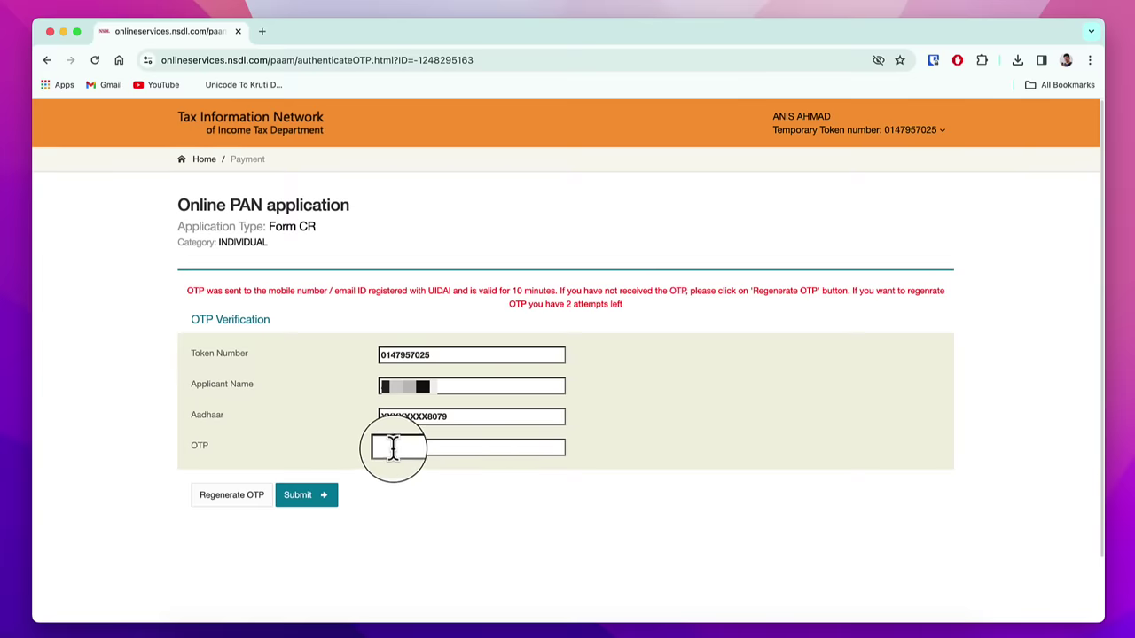
click(319, 499)
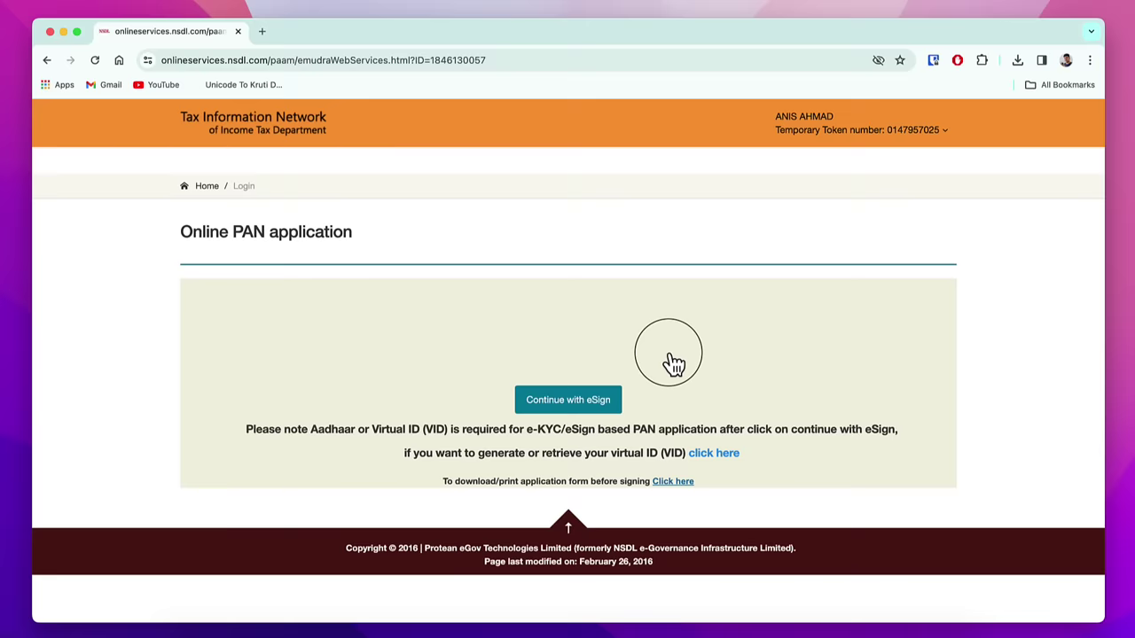
- Continue with eSign, authorize use of the Aadhaar details, and enter and verify the Aadhaar OTP to reach the acknowledgement PDF
click(593, 406)
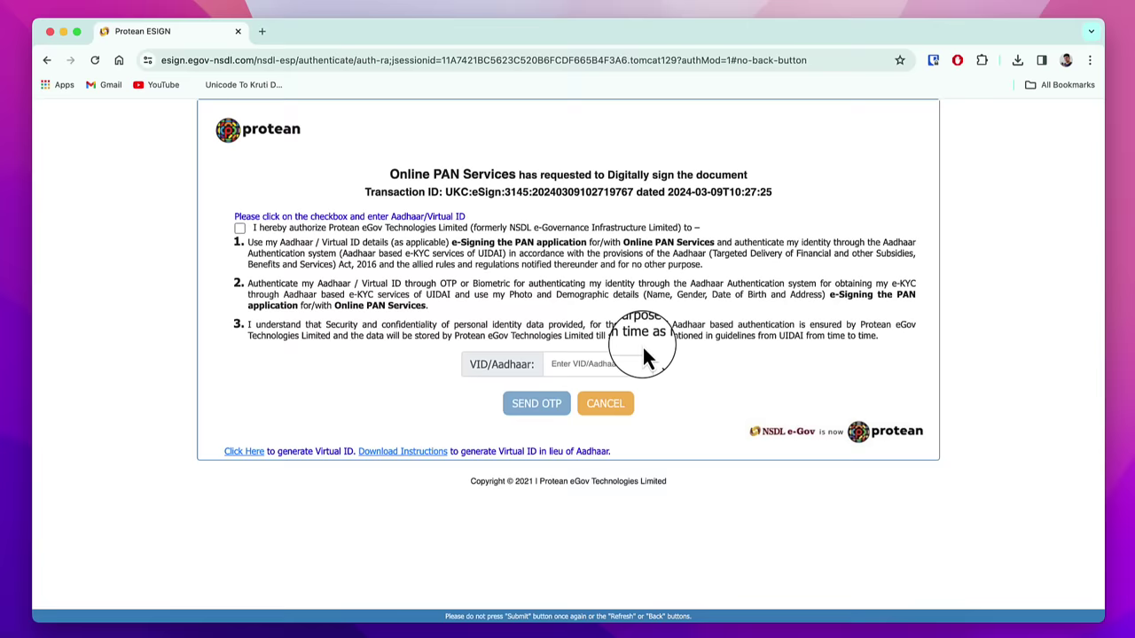
click(239, 228)
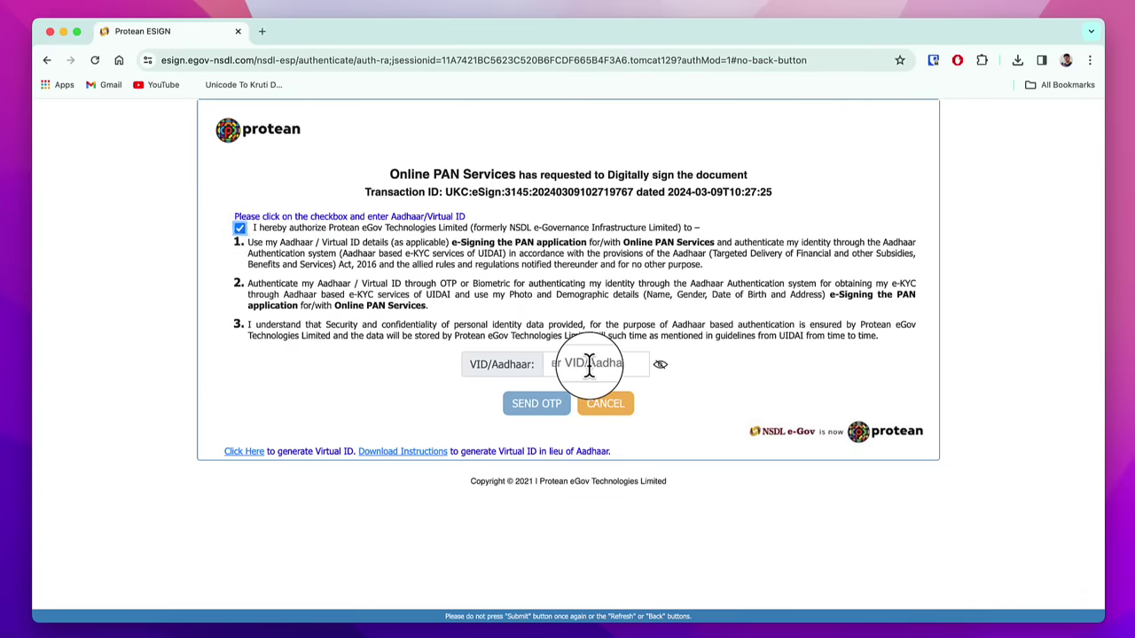
click(534, 406)
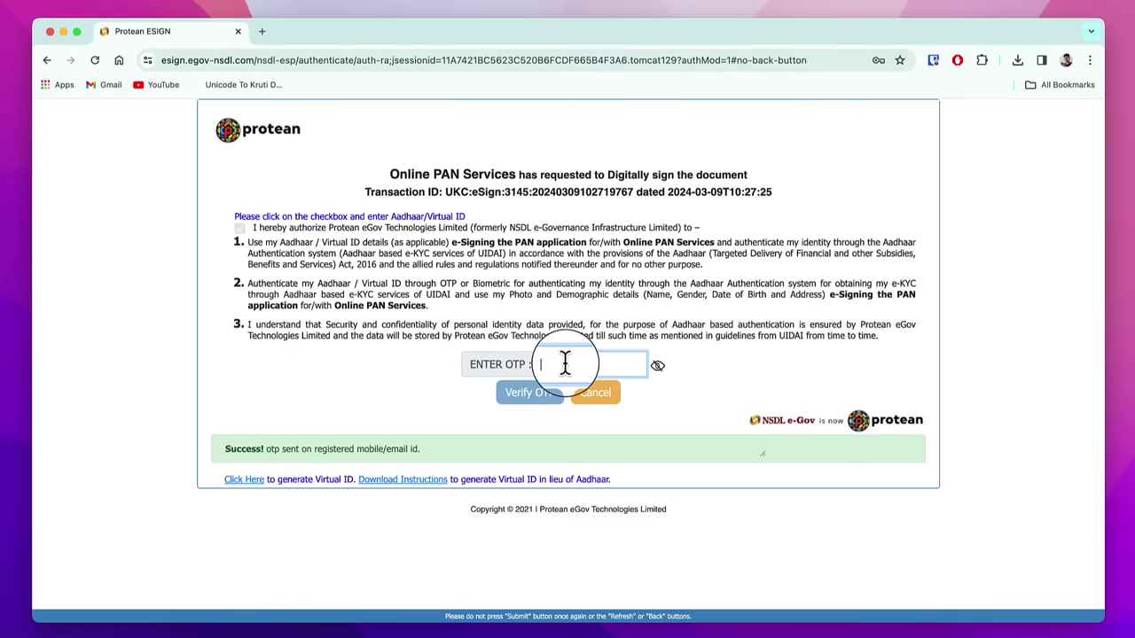
click(519, 393)
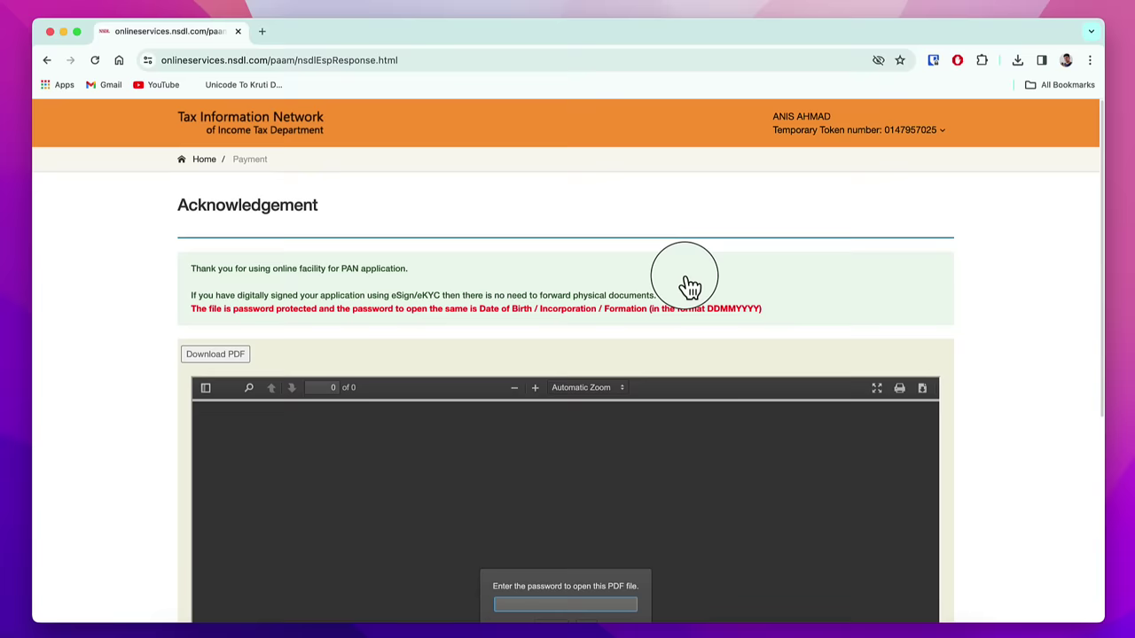
scroll(707, 427, down, 4)
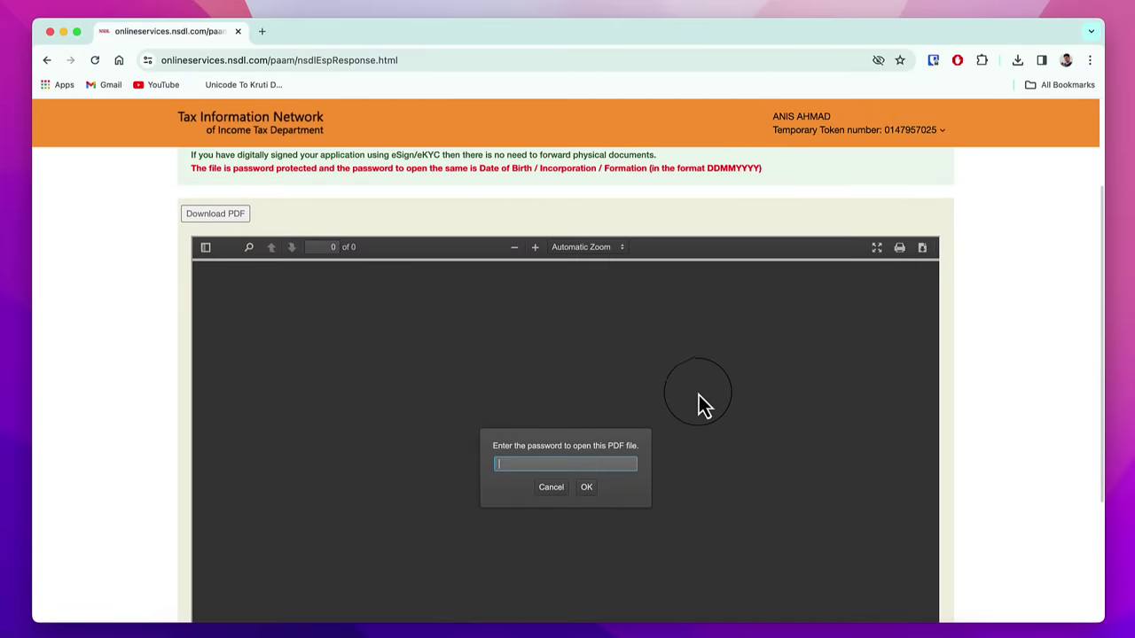
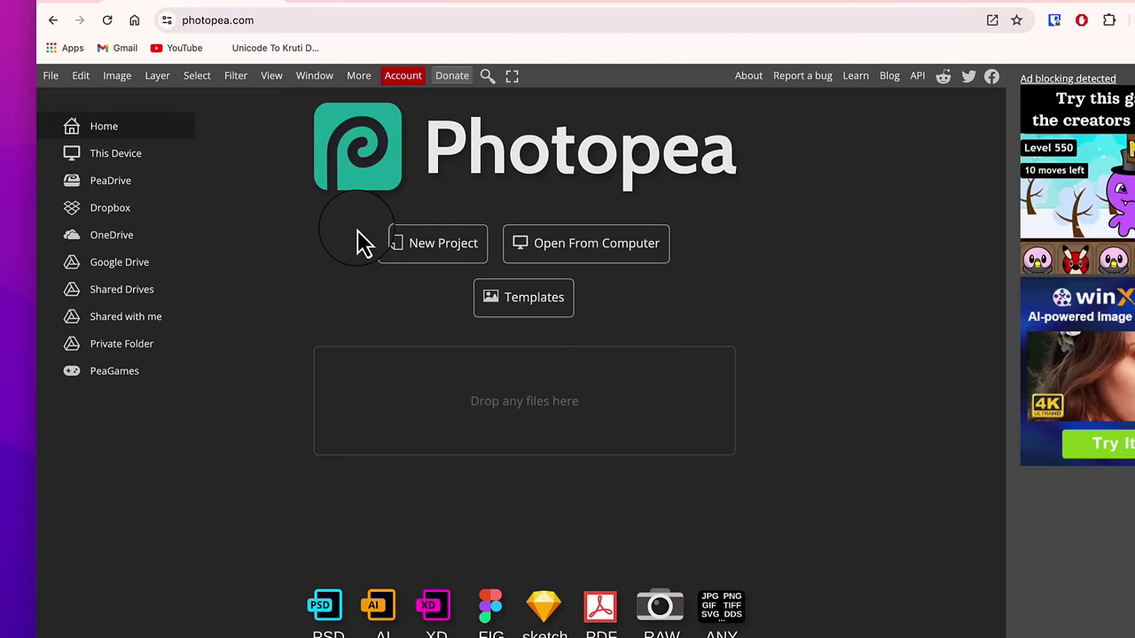
- Switch to Photopea and create a new project 2.5 cm wide and 3.5 cm high at 200 DPI
click(436, 253)
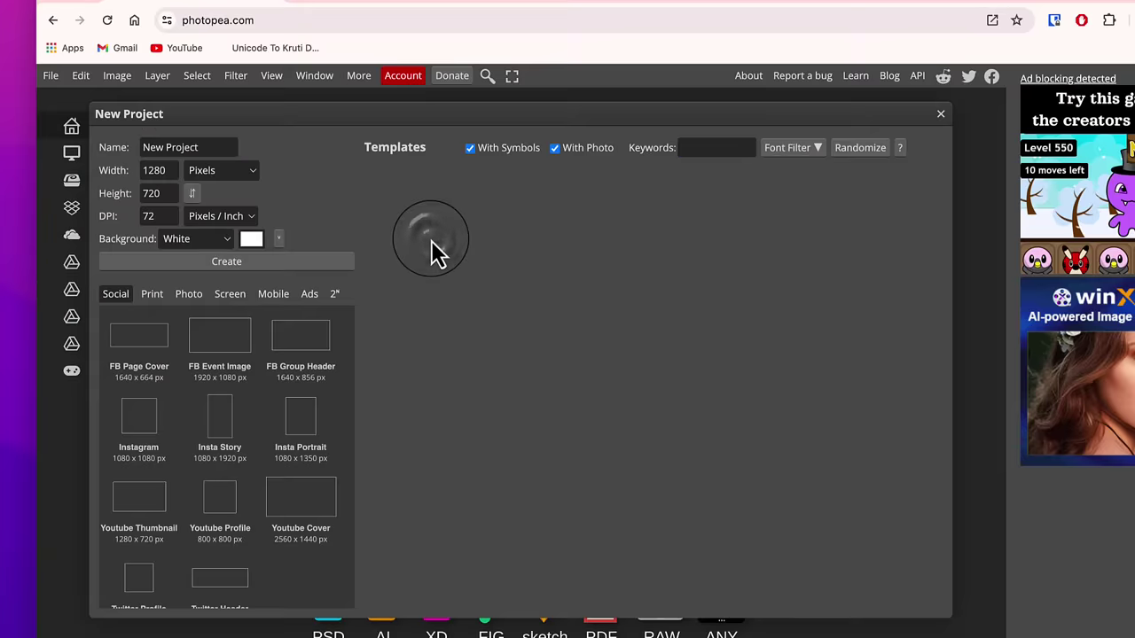
click(231, 171)
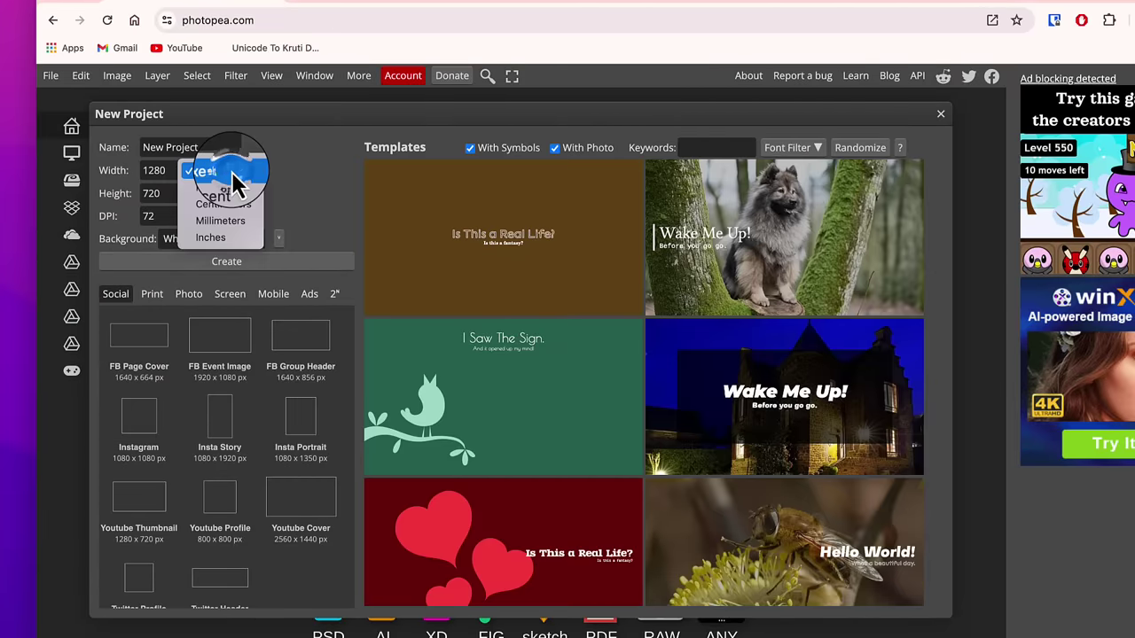
click(217, 204)
double_click(153, 170)
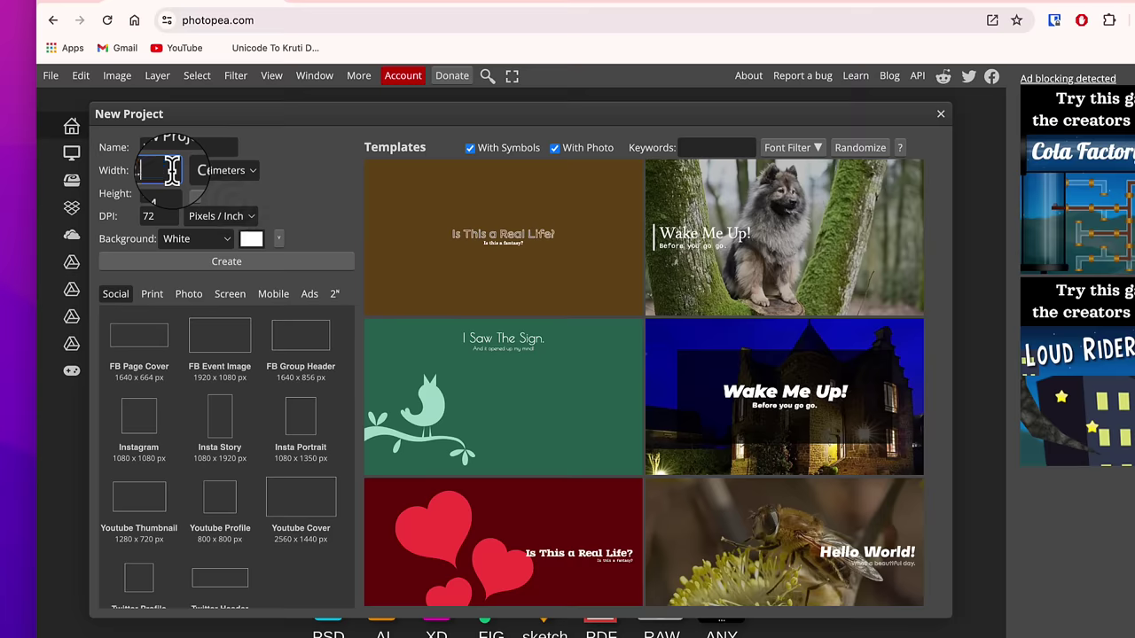
text(2)
double_click(154, 194)
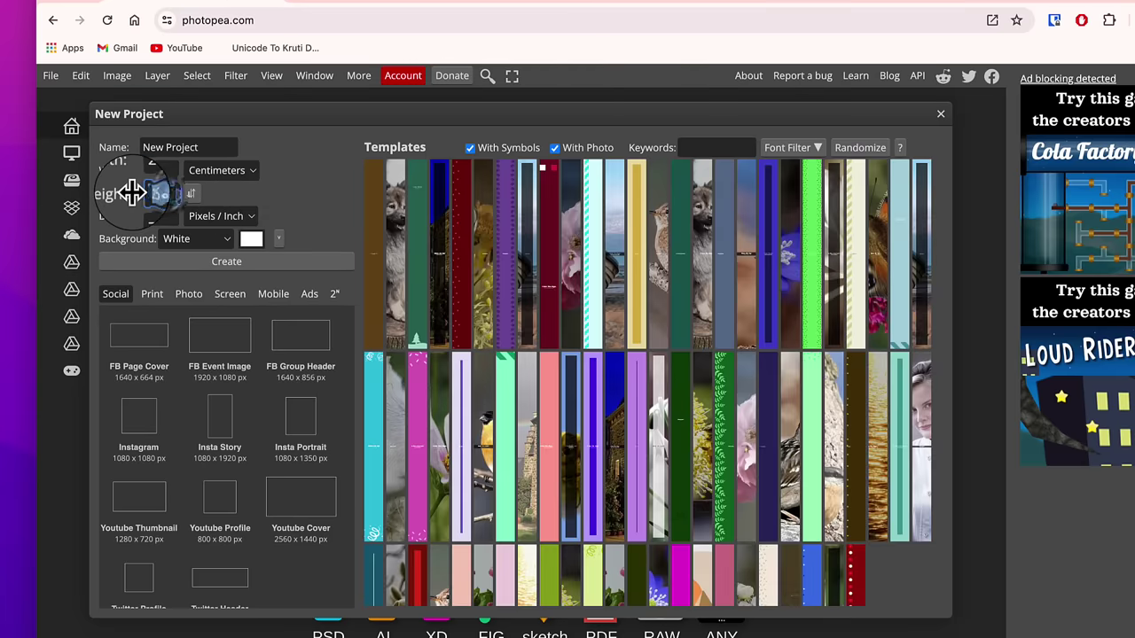
text(3.5)
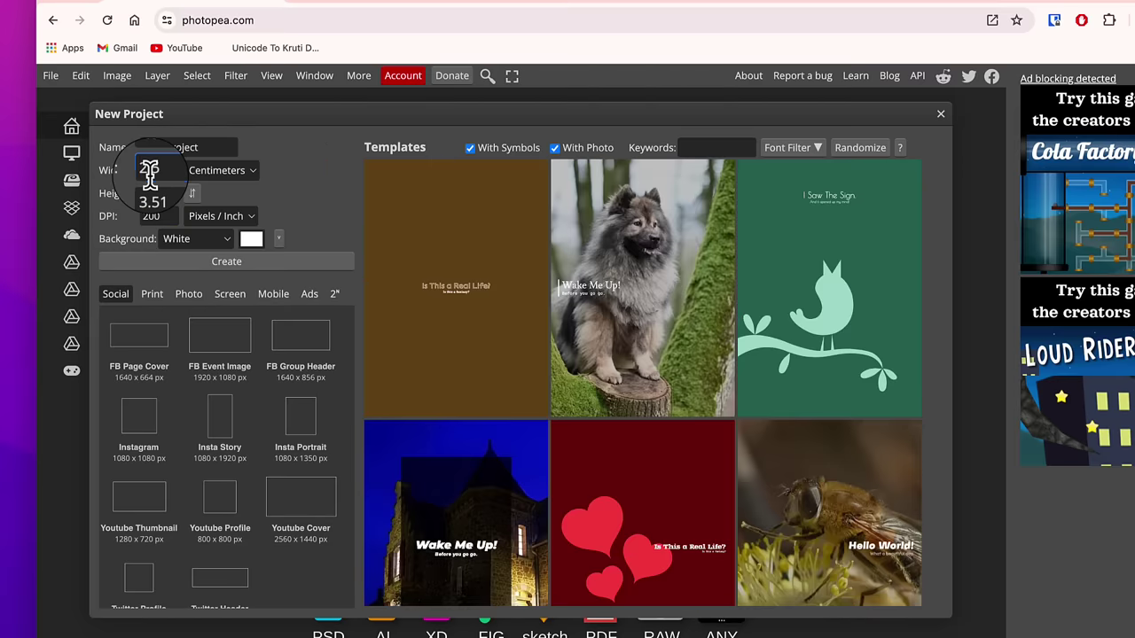
double_click(151, 171)
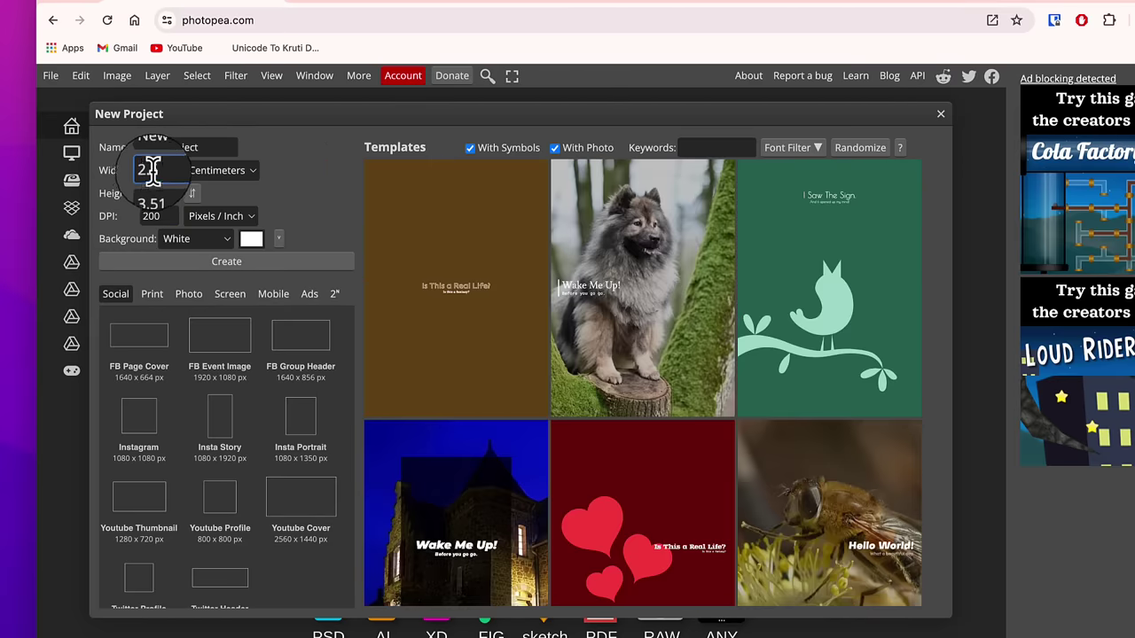
double_click(165, 194)
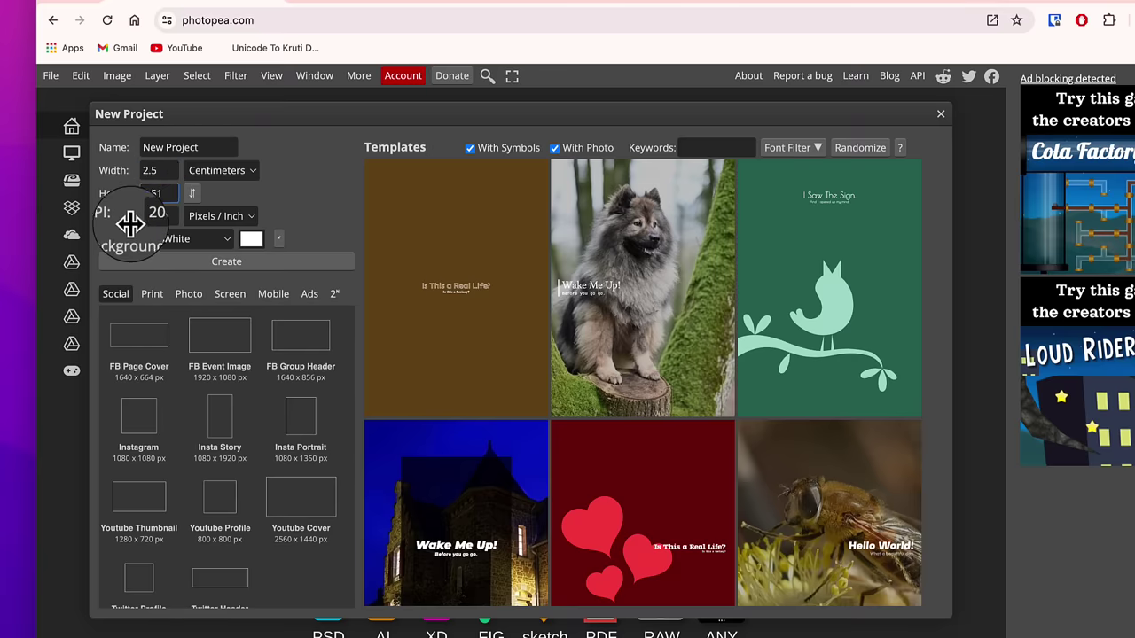
click(145, 215)
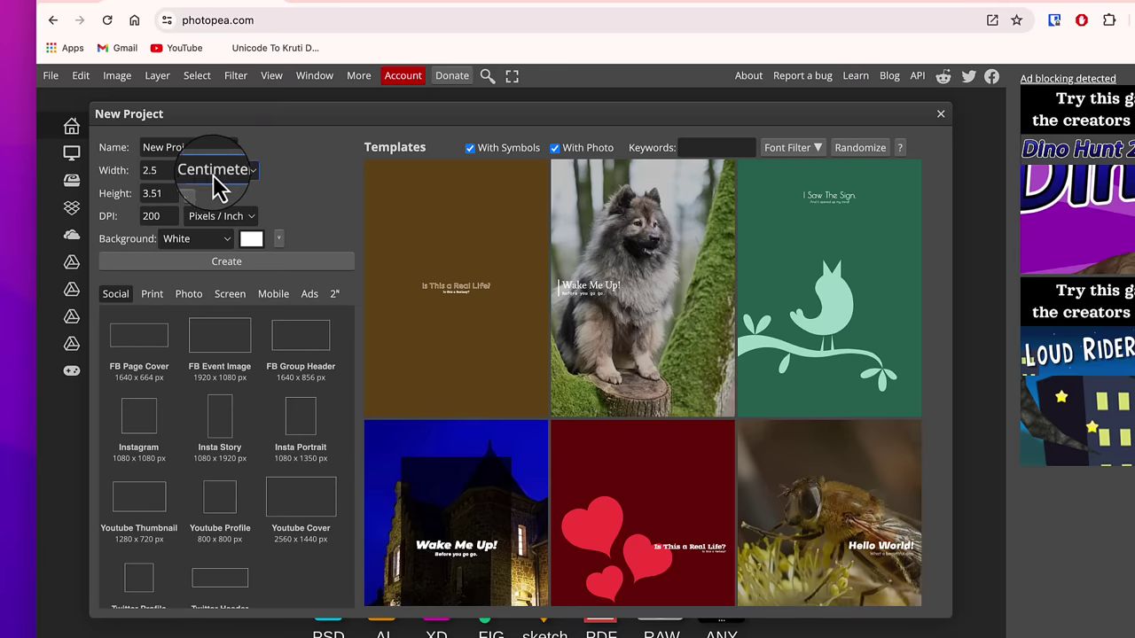
click(232, 261)
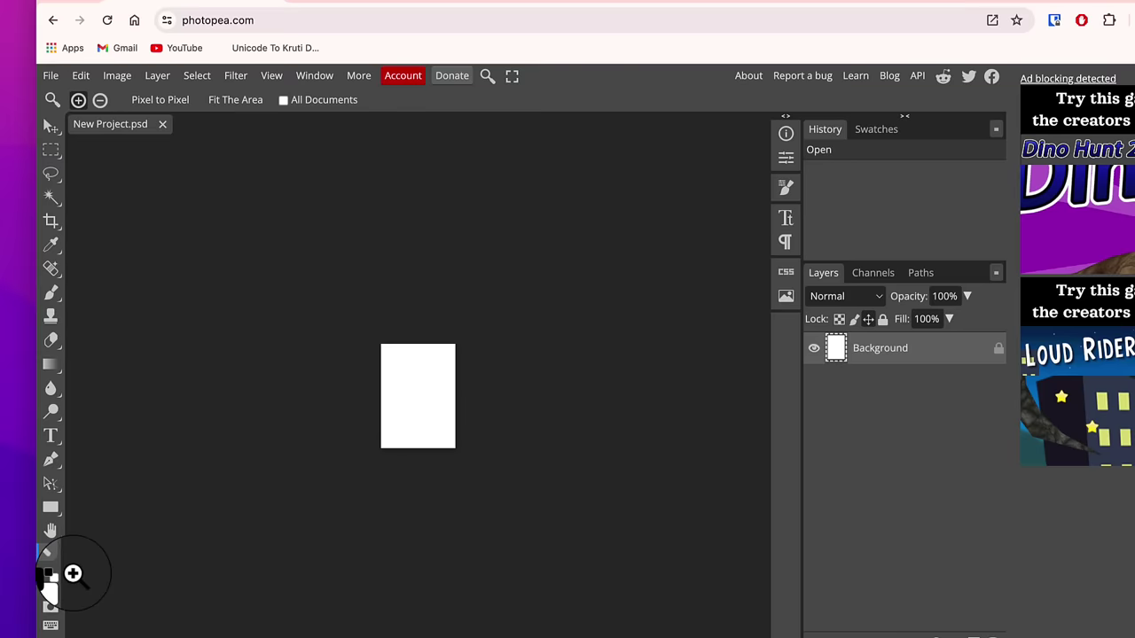
- Place the portrait photo "ph" on the blank canvas, then scale and position it to fill the whole page
click(417, 383)
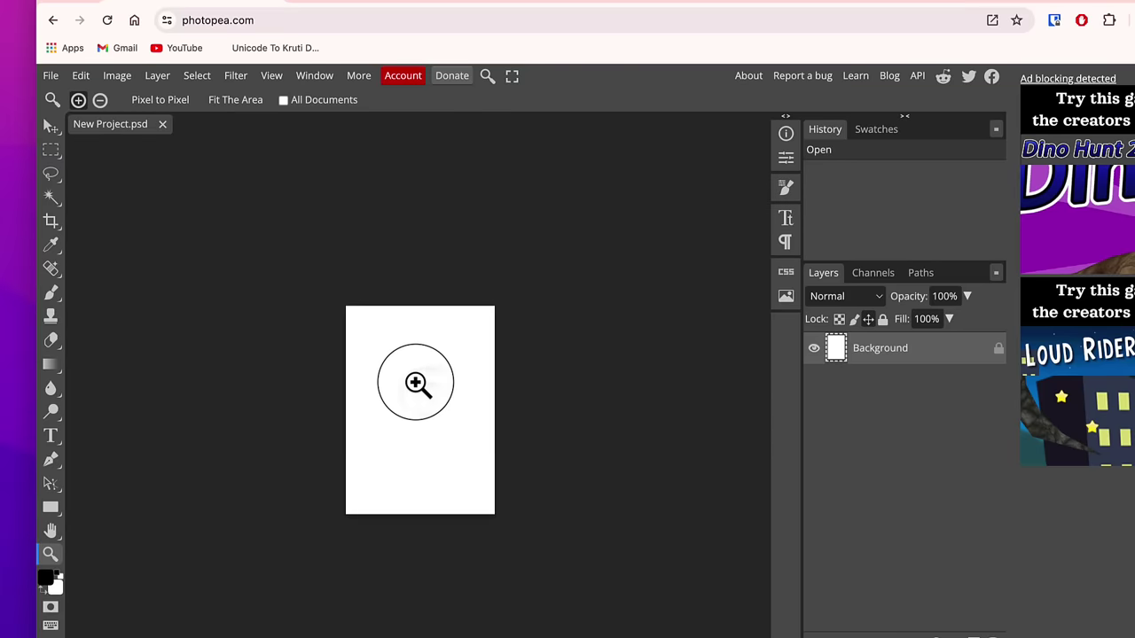
click(416, 382)
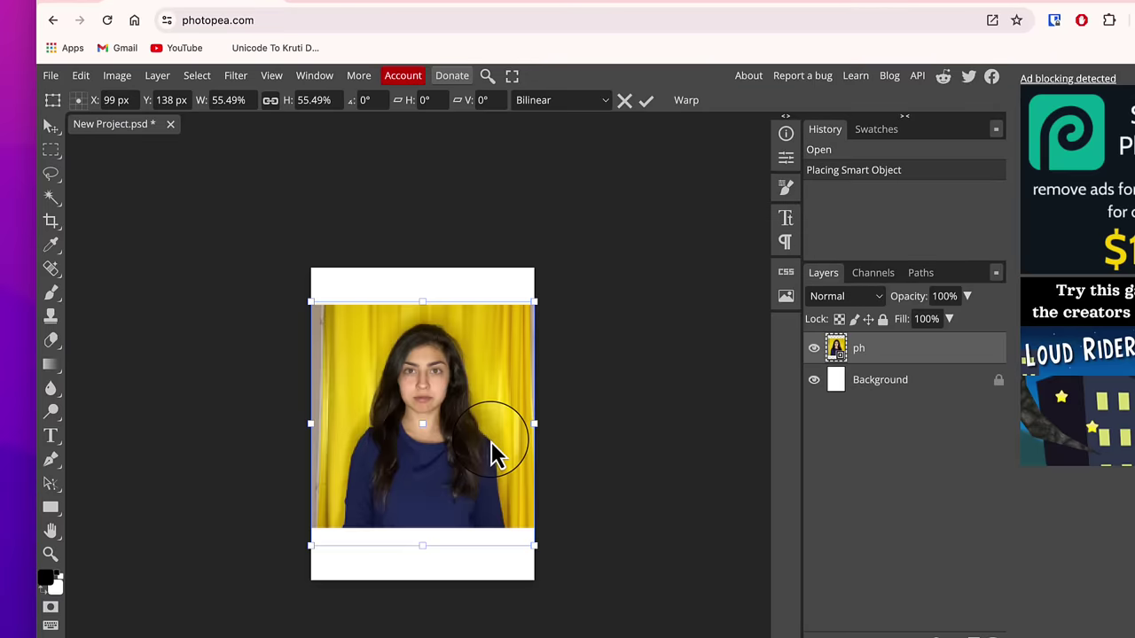
drag(534, 546, 592, 607)
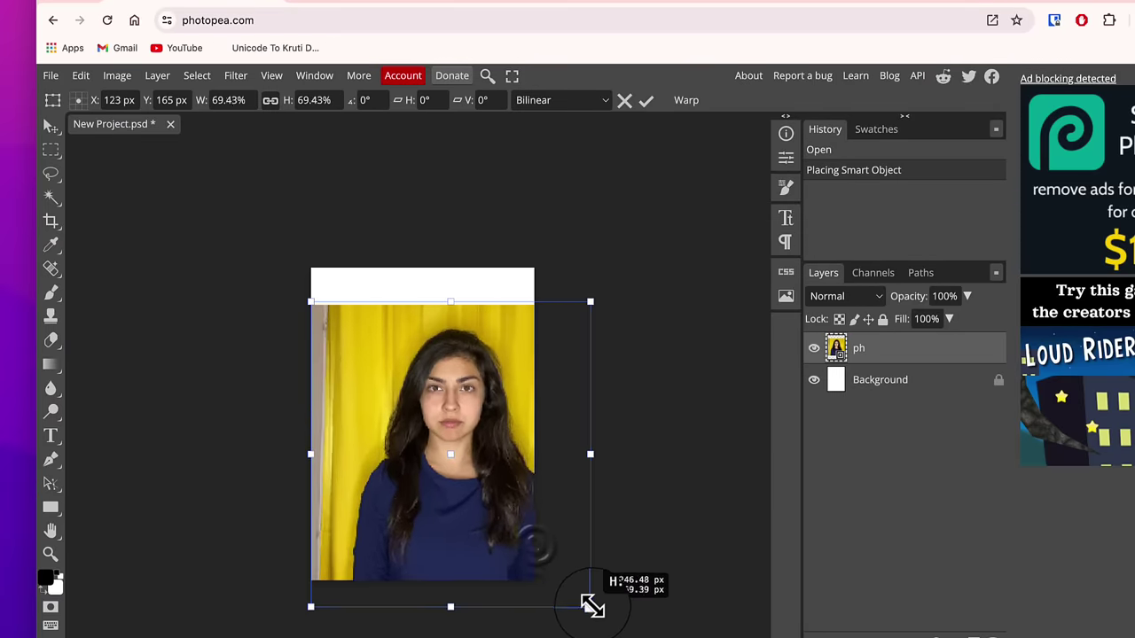
drag(310, 303, 266, 255)
drag(431, 384, 467, 400)
key(Return)
key(z)
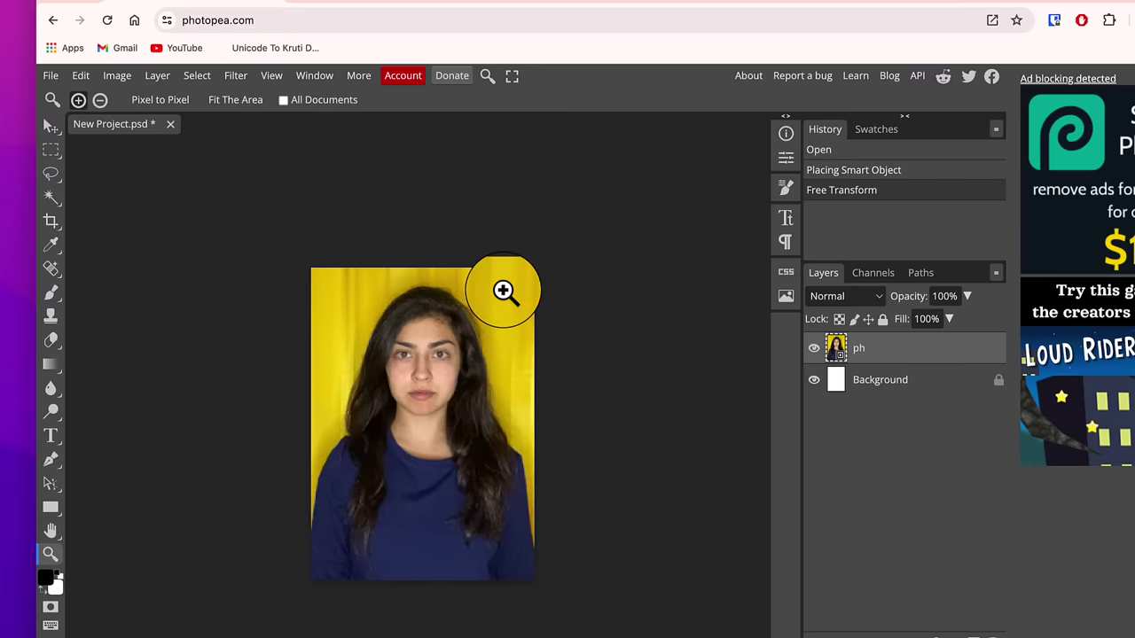
- Free-transform the portrait layer again to enlarge it slightly beyond the canvas edges
click(79, 76)
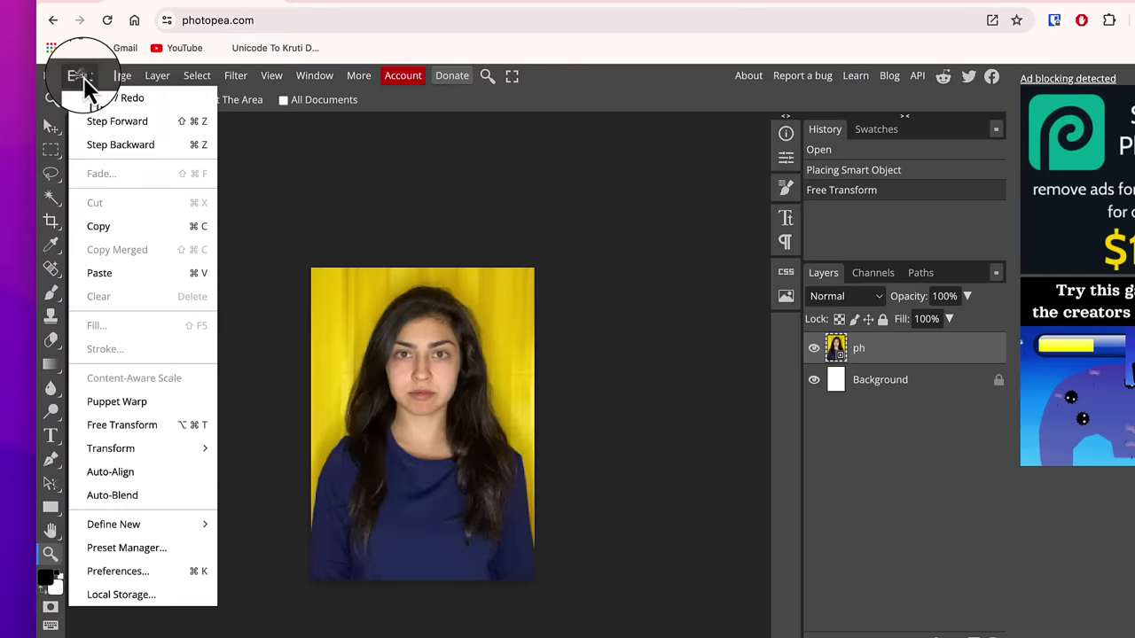
click(143, 426)
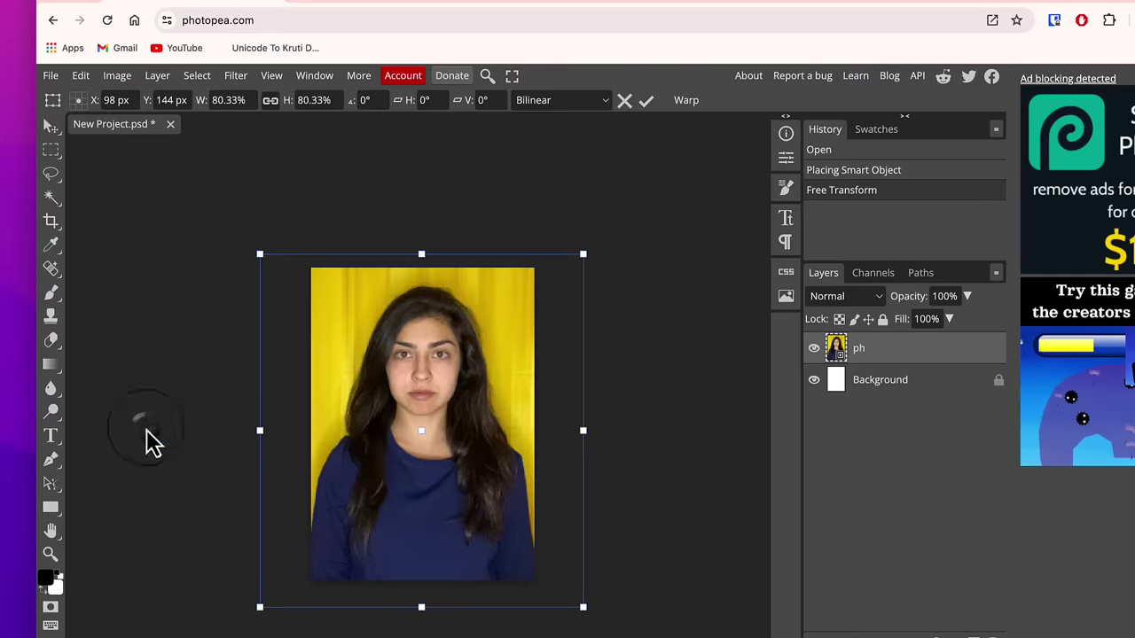
mouse_move(586, 256)
mouse_down()
mouse_move(573, 253)
mouse_move(591, 249)
mouse_up()
key(Return)
key(z)
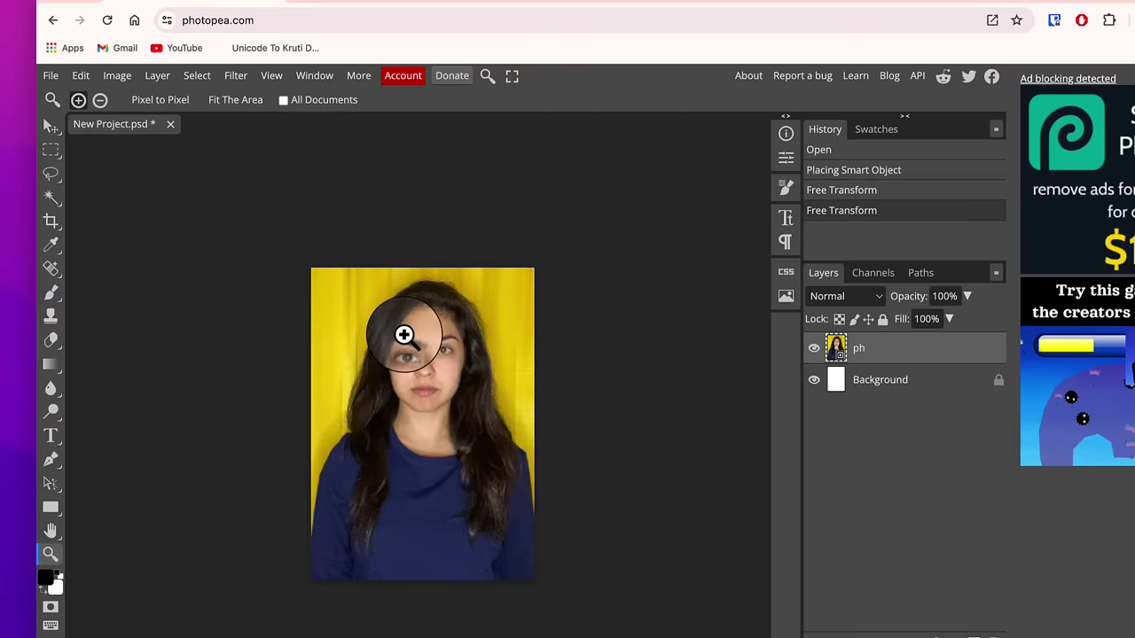
click(51, 221)
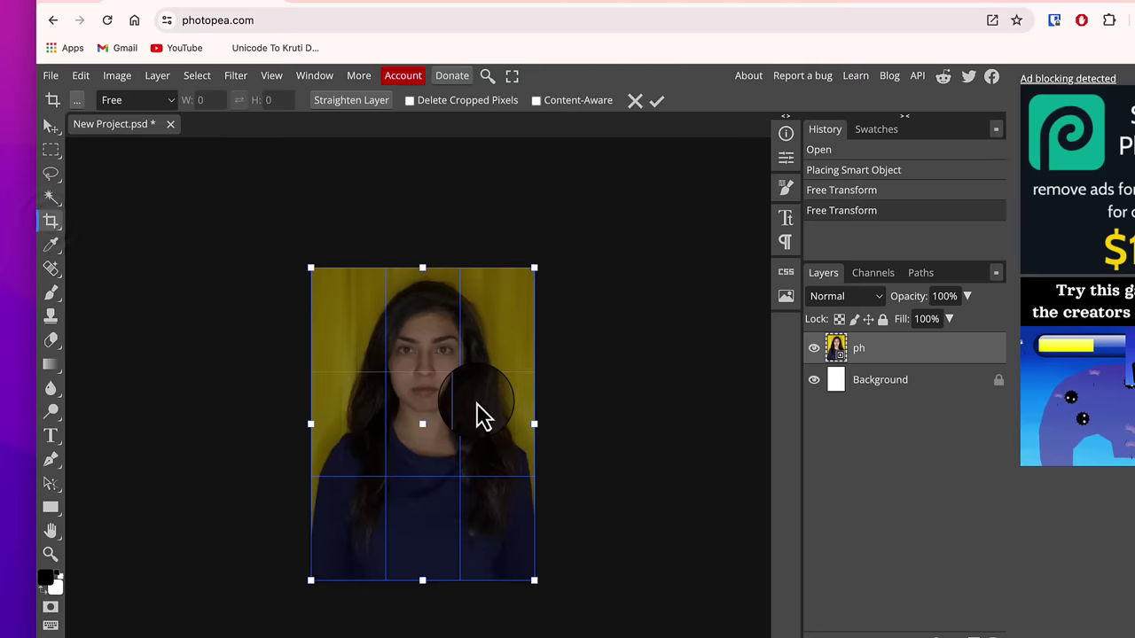
key(Escape)
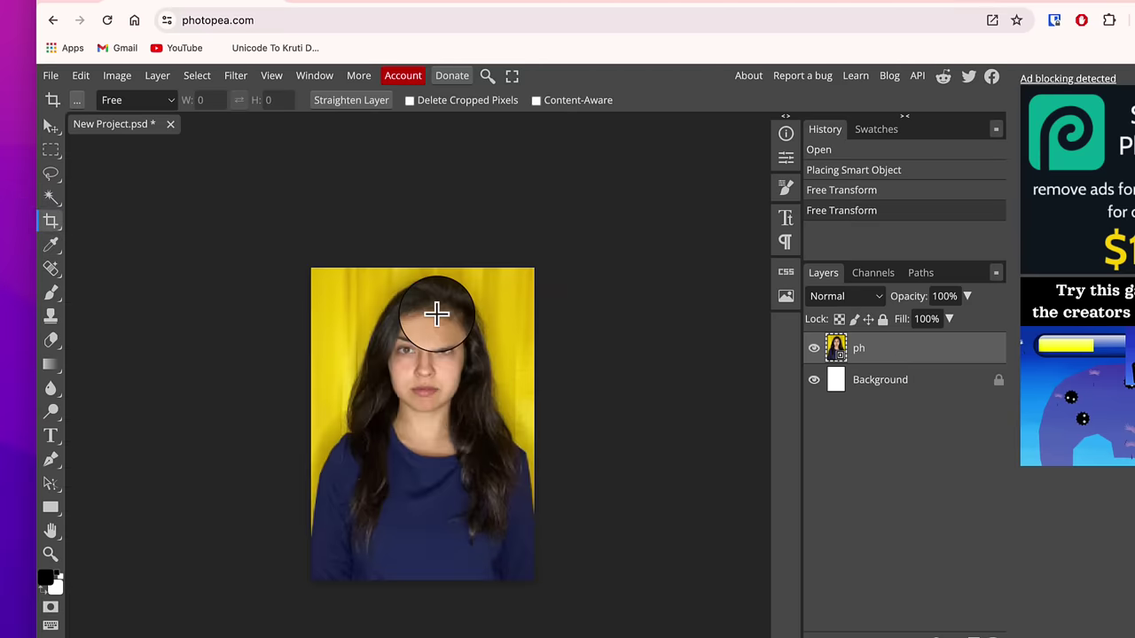
- Export the photo as a JPG at 93% quality and view the saved file New Project.jpg
click(52, 76)
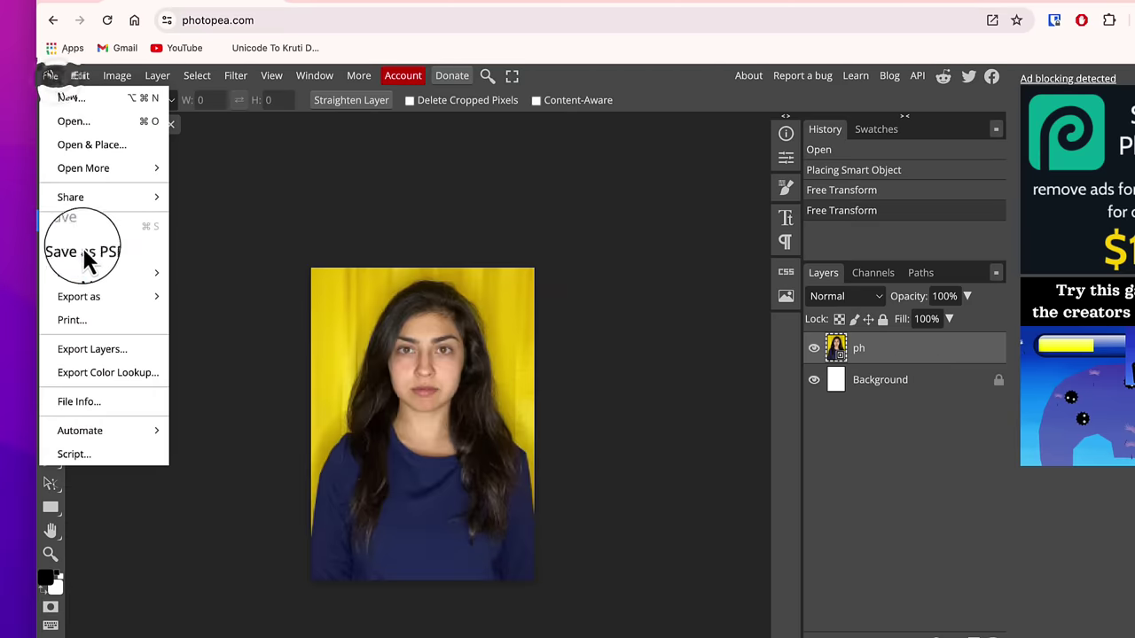
mouse_move(89, 299)
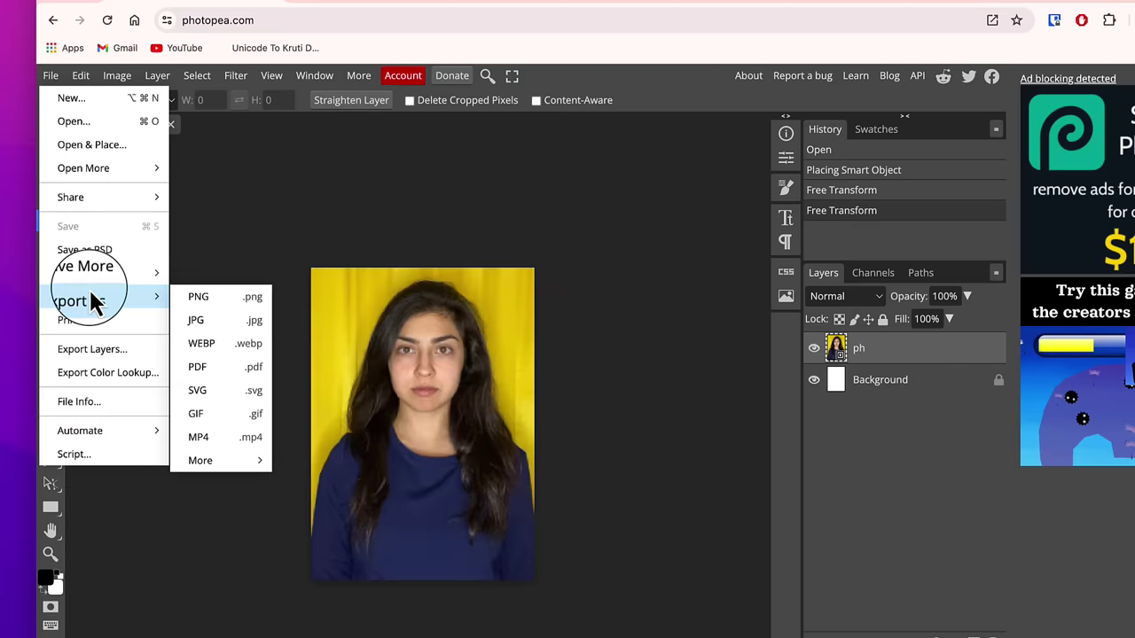
click(218, 319)
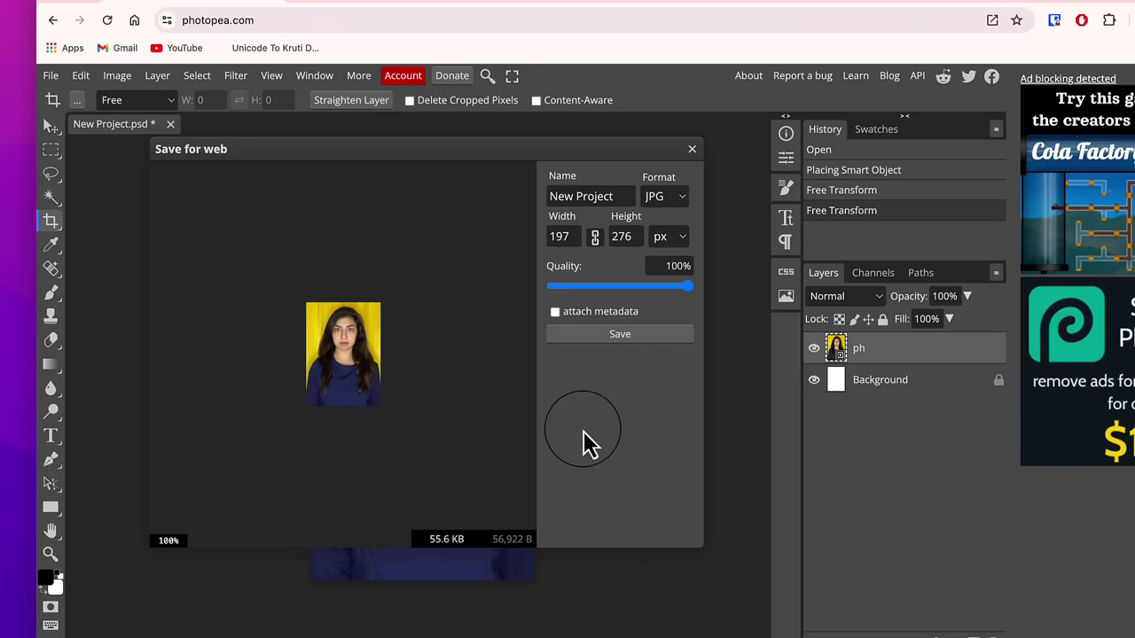
drag(688, 287, 655, 287)
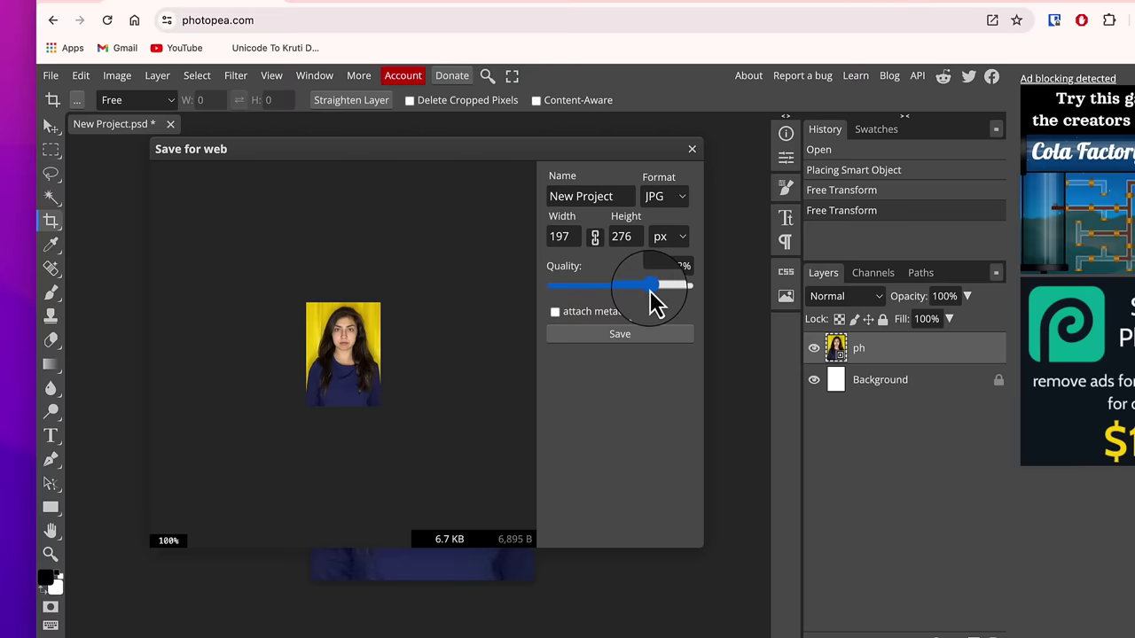
drag(652, 288, 678, 293)
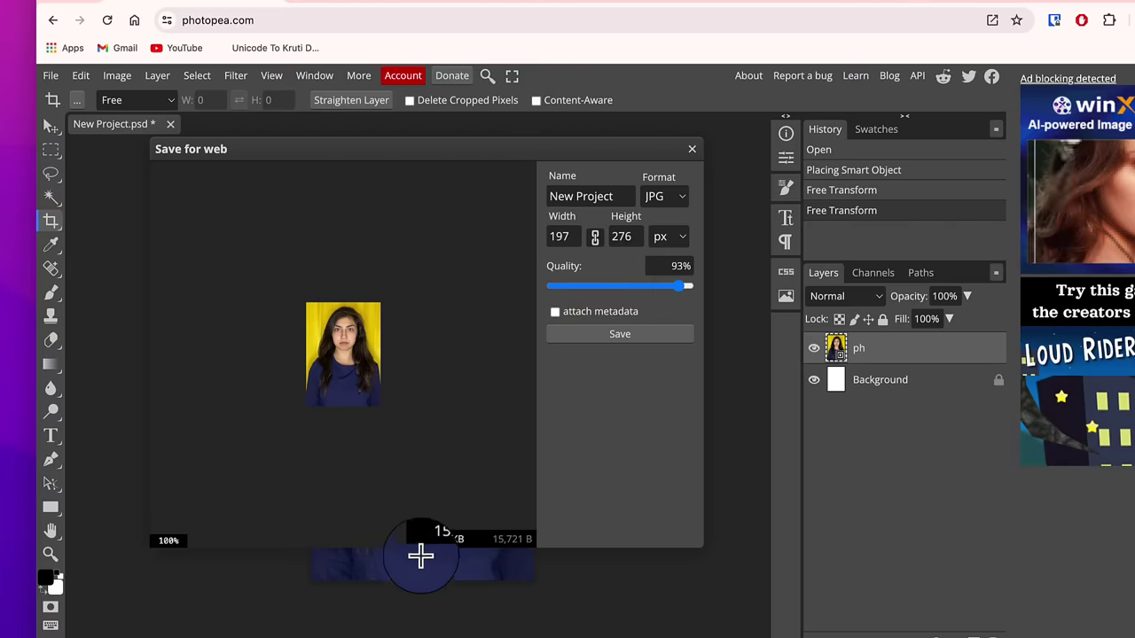
click(636, 339)
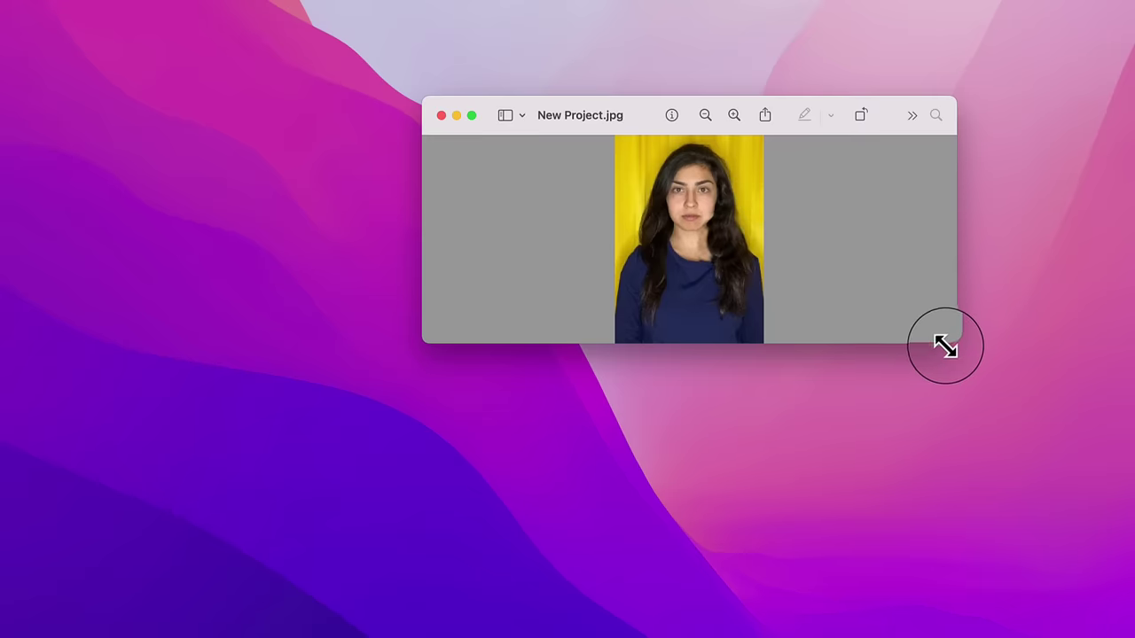
drag(947, 340, 1015, 472)
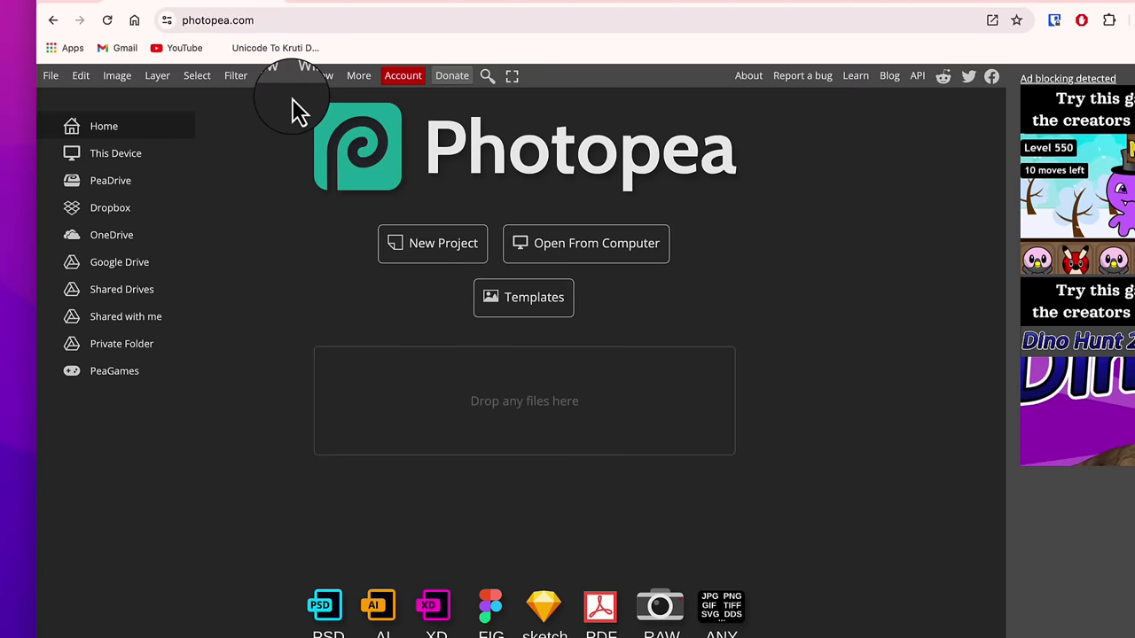
- Create a new white project 4.5 cm wide and 2 cm high at 200 DPI
click(458, 257)
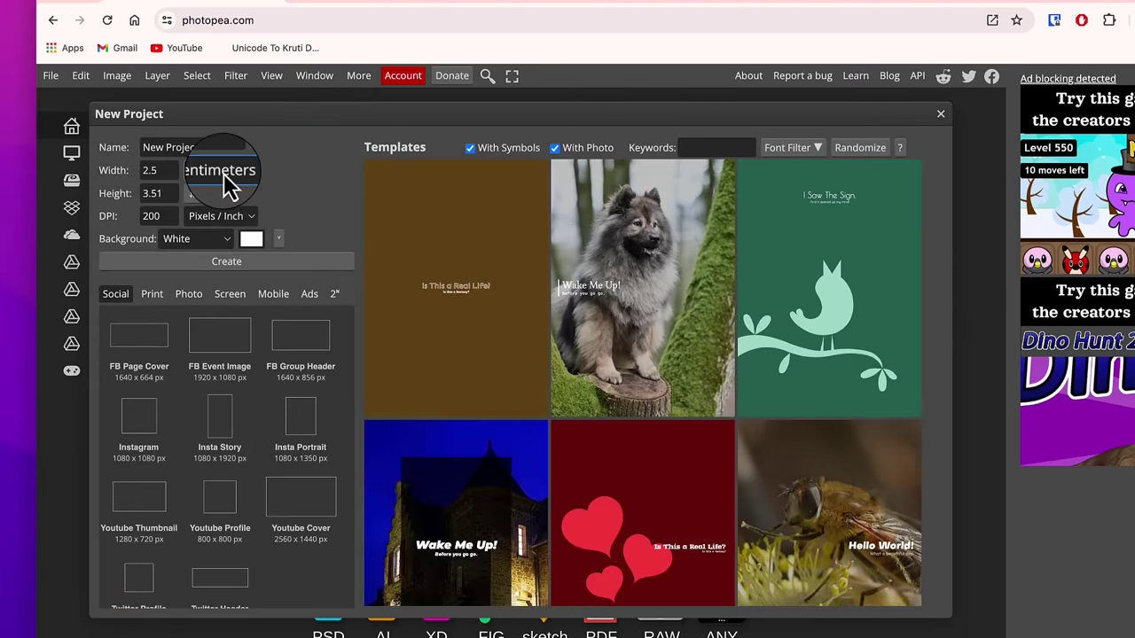
double_click(160, 171)
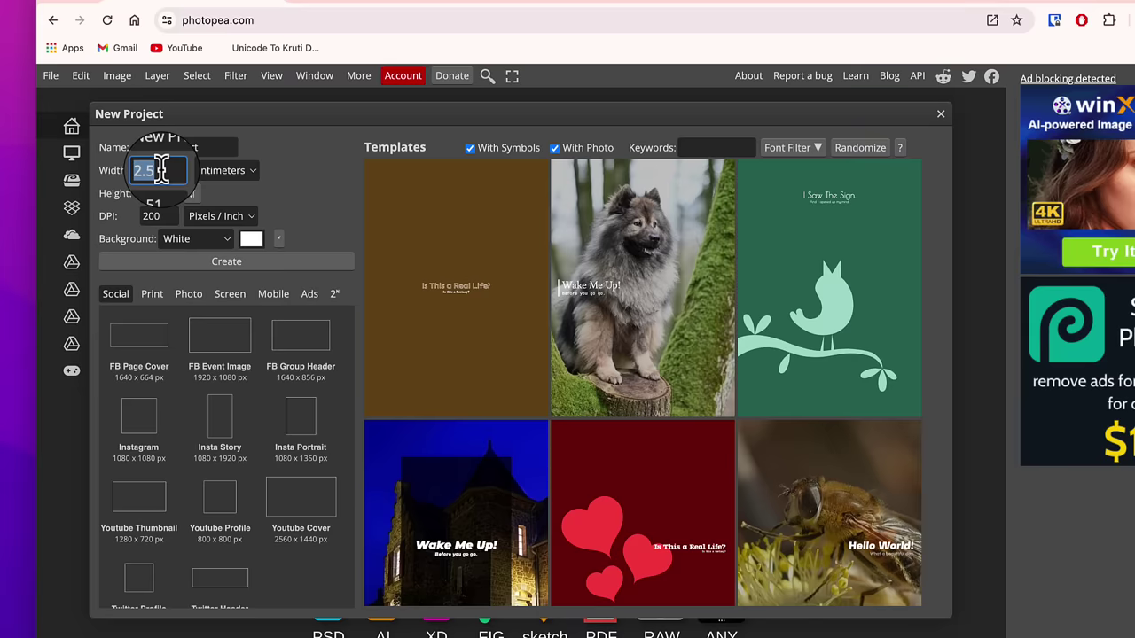
text(4.5)
key(Tab)
text(2)
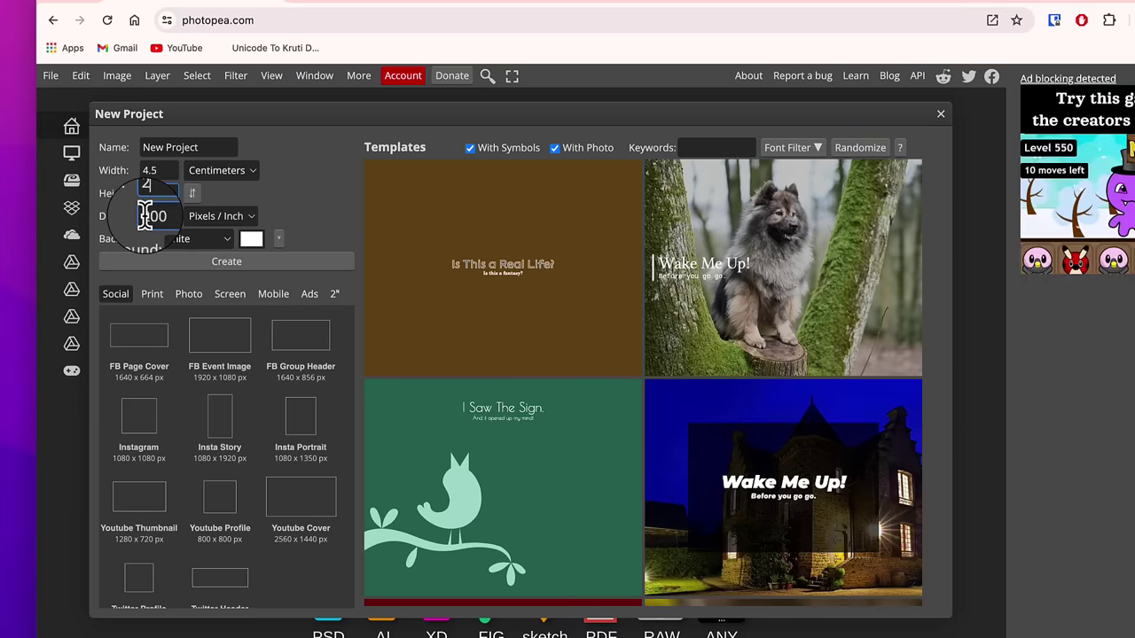
click(146, 216)
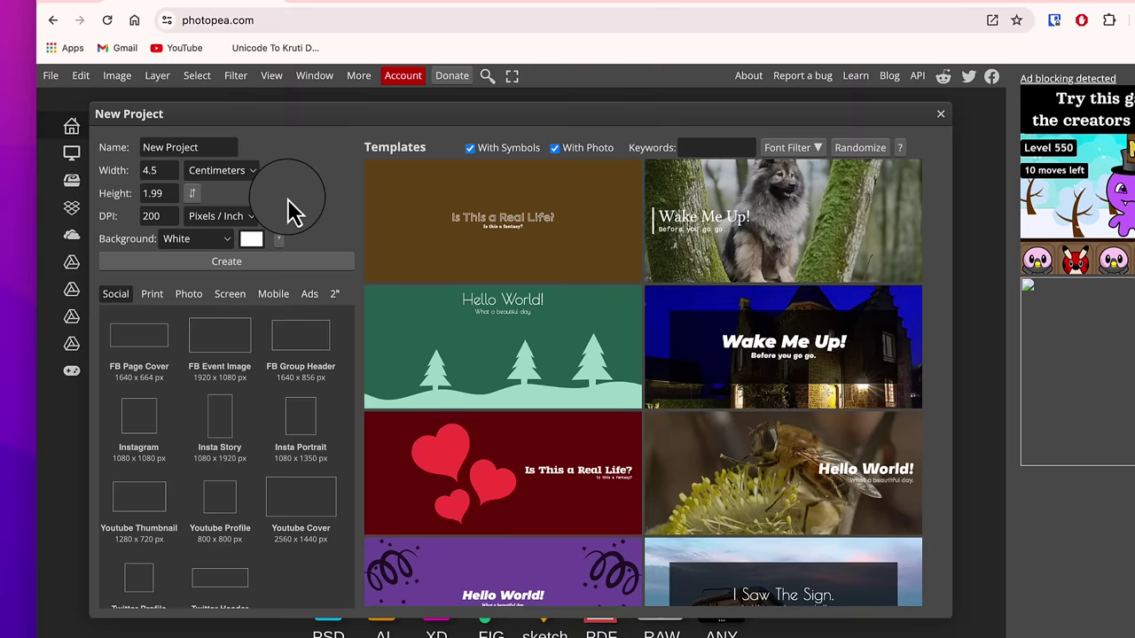
click(148, 170)
click(149, 193)
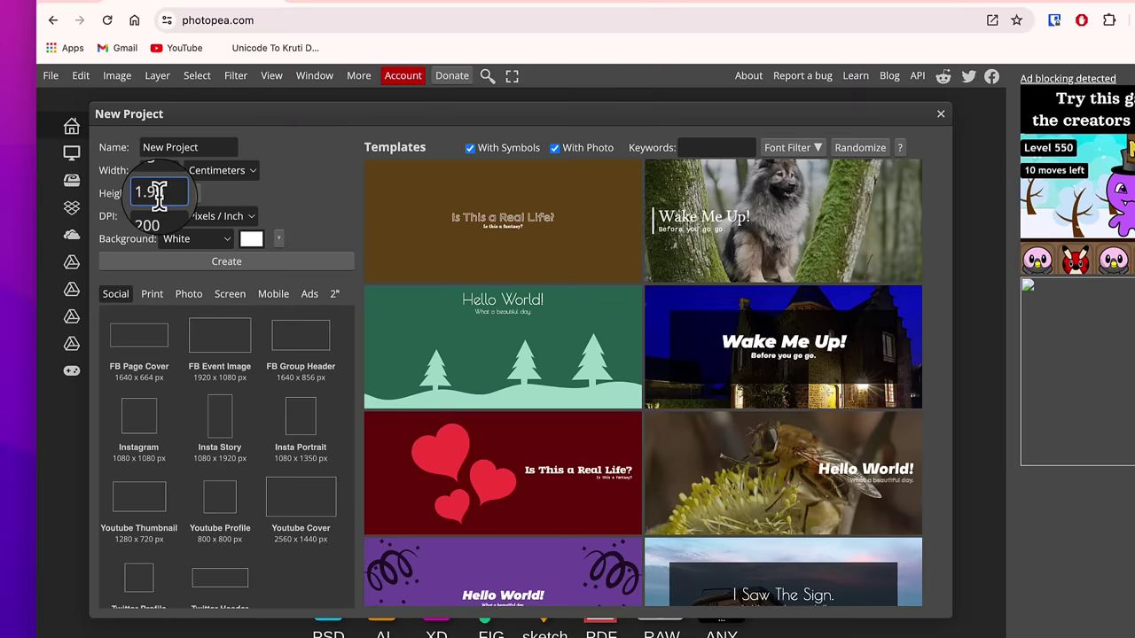
click(230, 264)
- Place the signature image "sig" on the blank canvas at its fitted size
key(z)
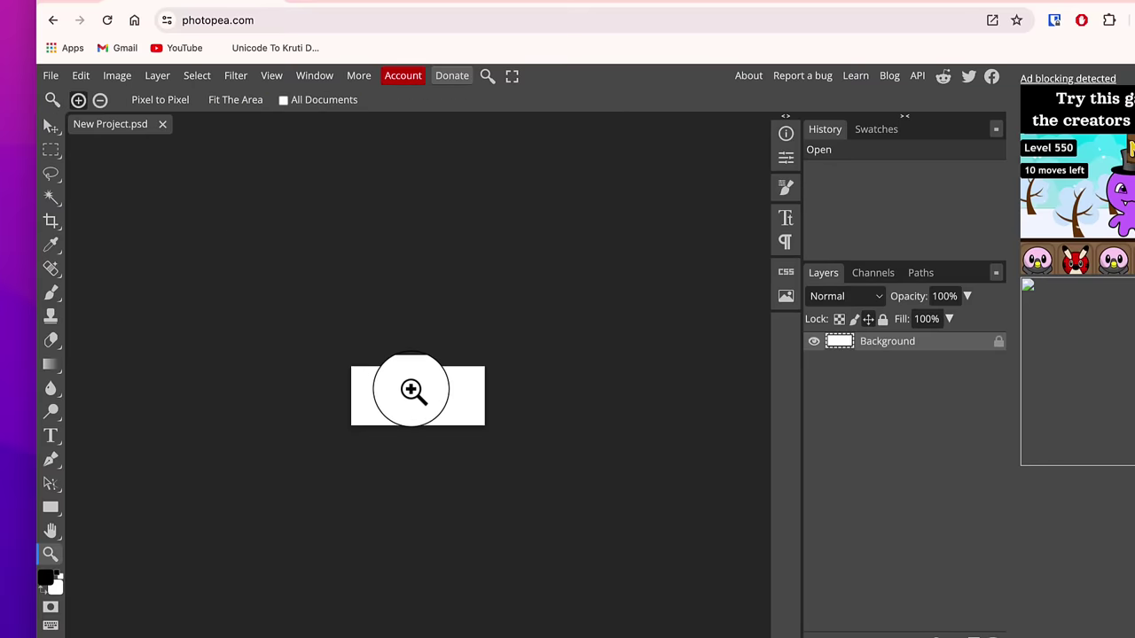
scroll(413, 392, up, 5)
key(v)
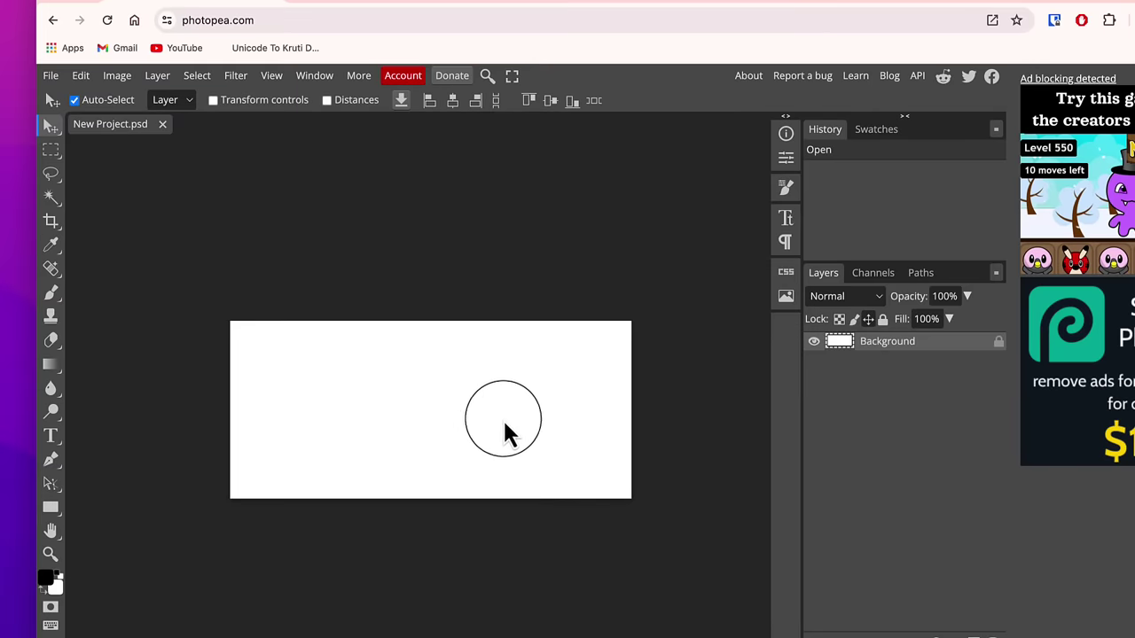
key(super+v)
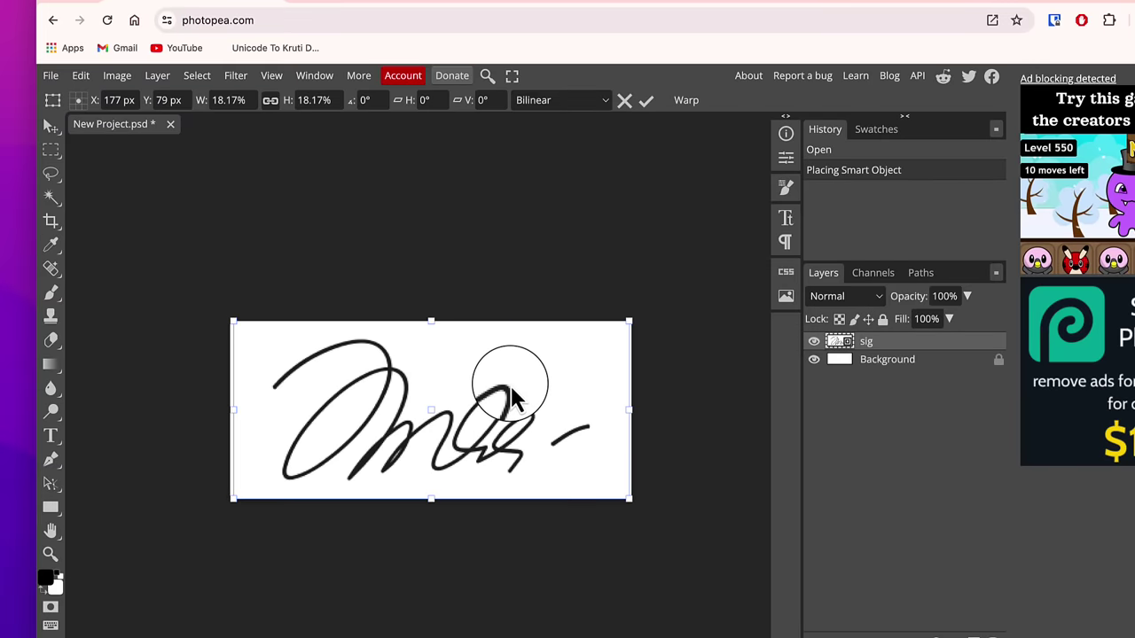
click(645, 99)
- Free-transform the signature layer to enlarge it slightly beyond the canvas edges and recentre it
click(80, 76)
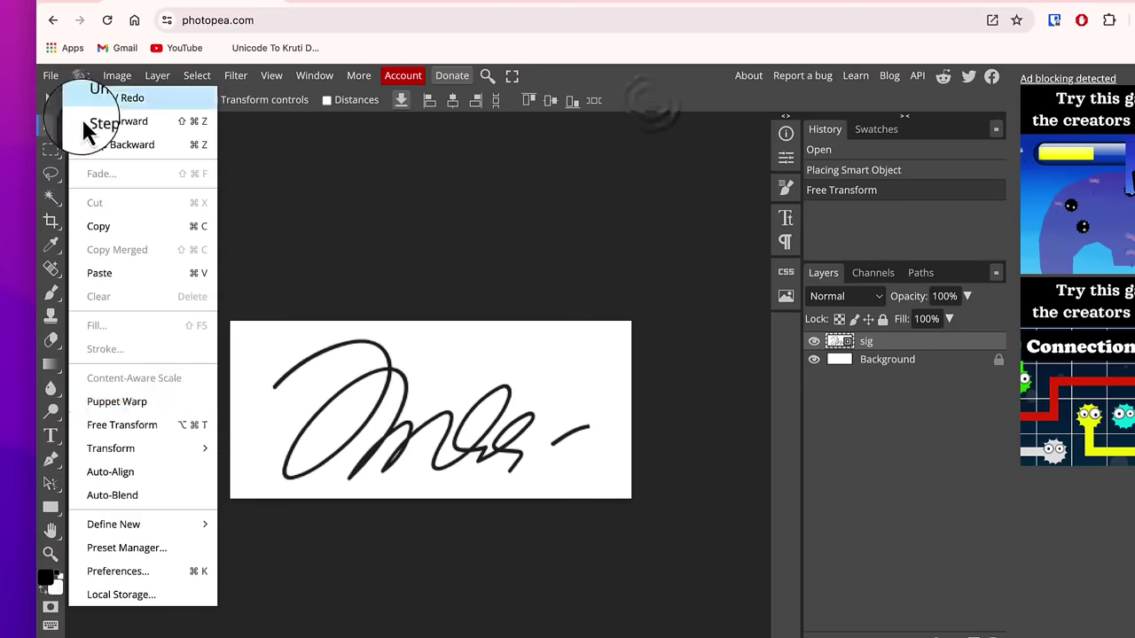
click(153, 425)
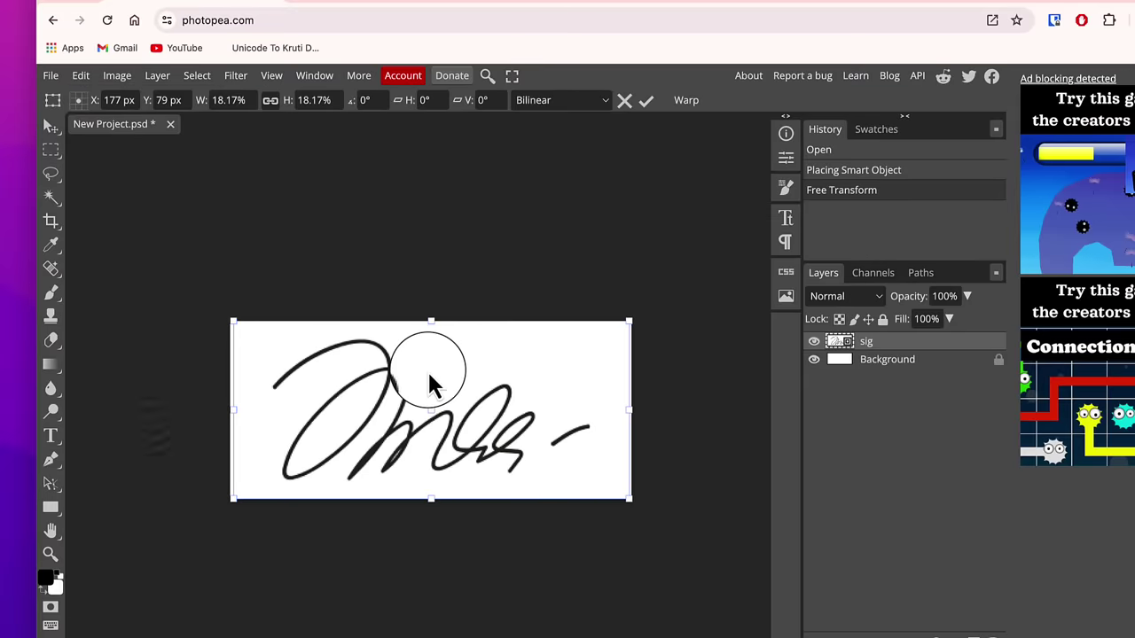
drag(630, 321, 653, 300)
drag(233, 306, 208, 306)
drag(407, 392, 408, 400)
click(646, 100)
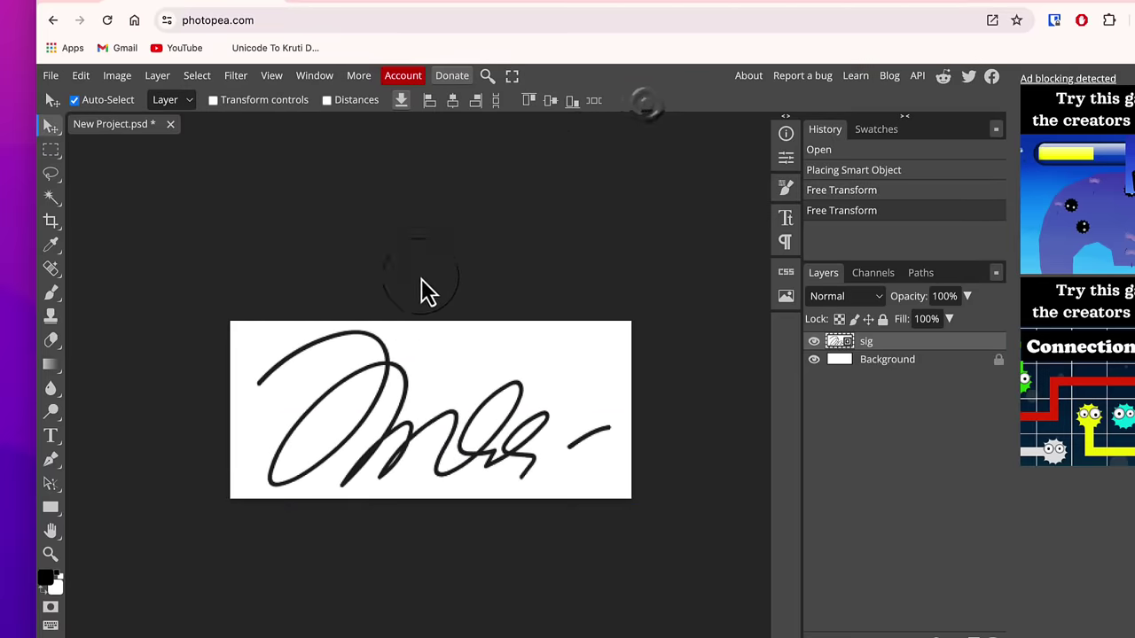
click(51, 224)
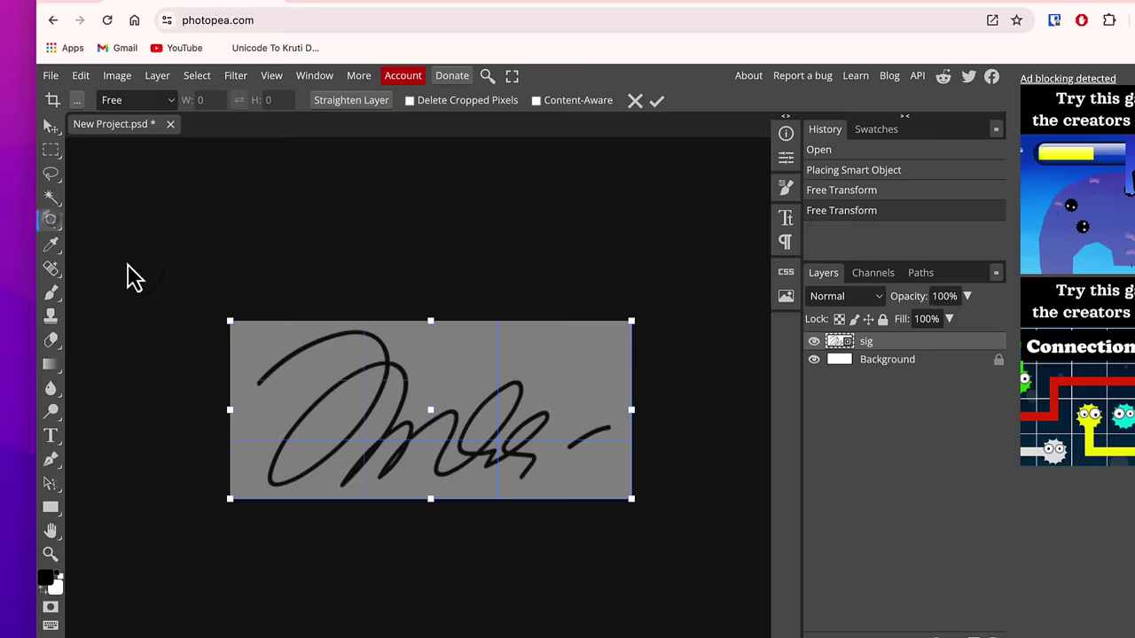
click(535, 386)
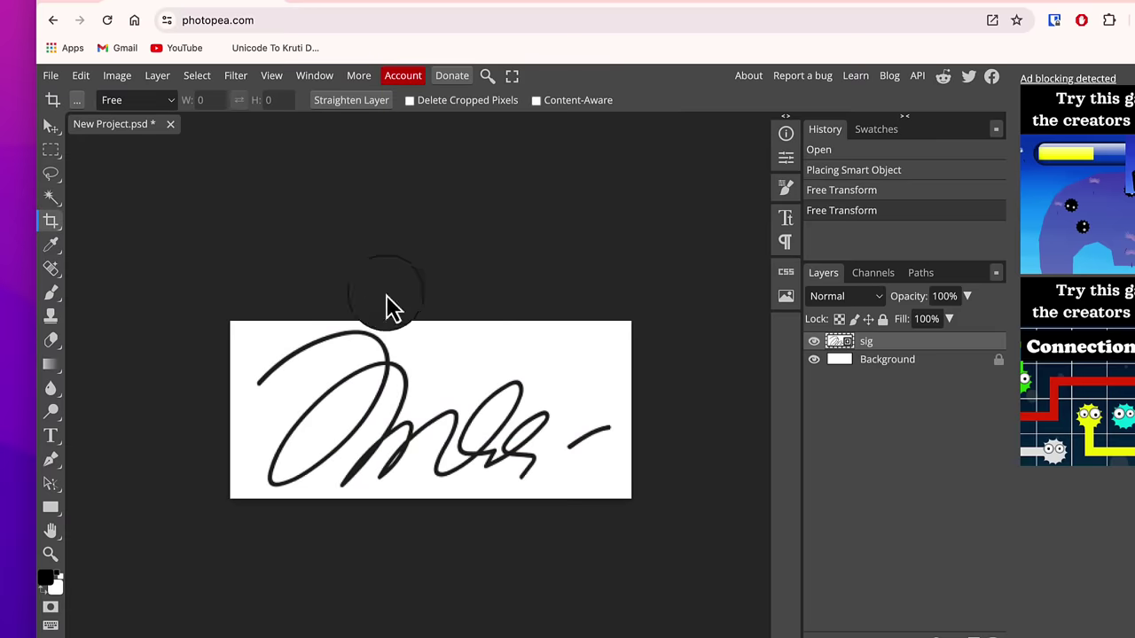
- Export the signature as a JPG named New Project at 100% quality, 354 × 157 px
click(51, 76)
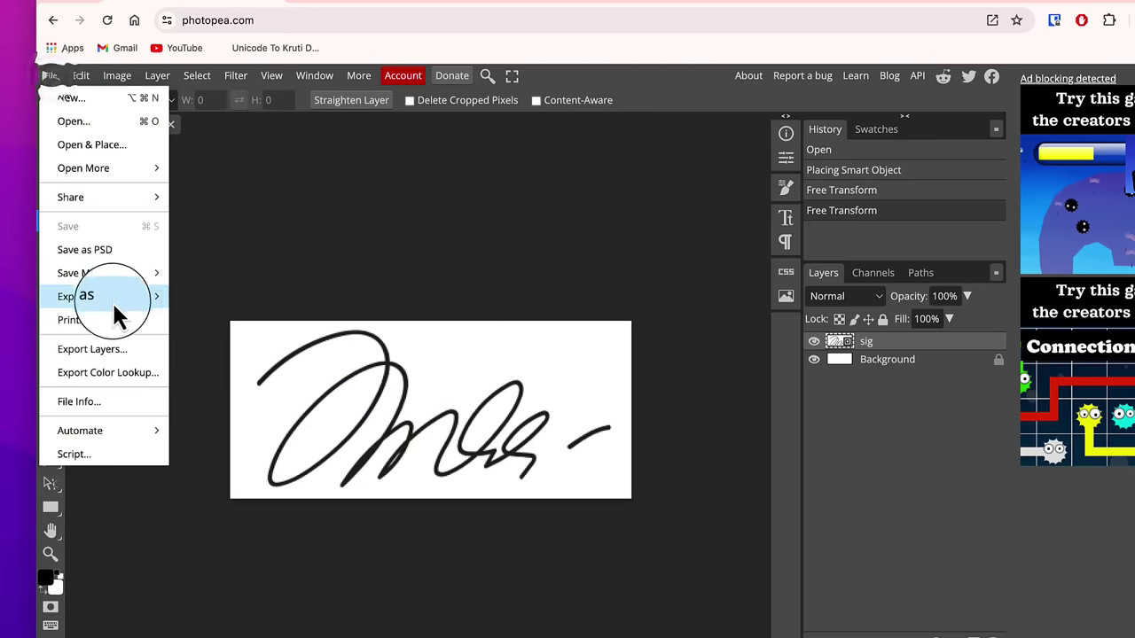
mouse_move(112, 298)
click(244, 329)
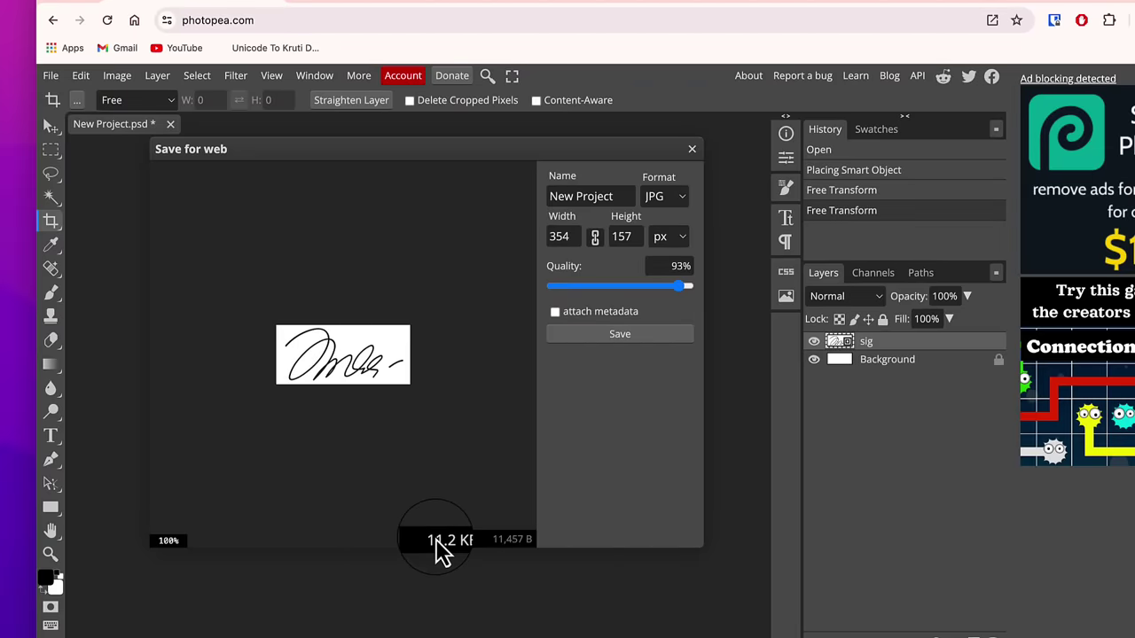
drag(679, 286, 707, 299)
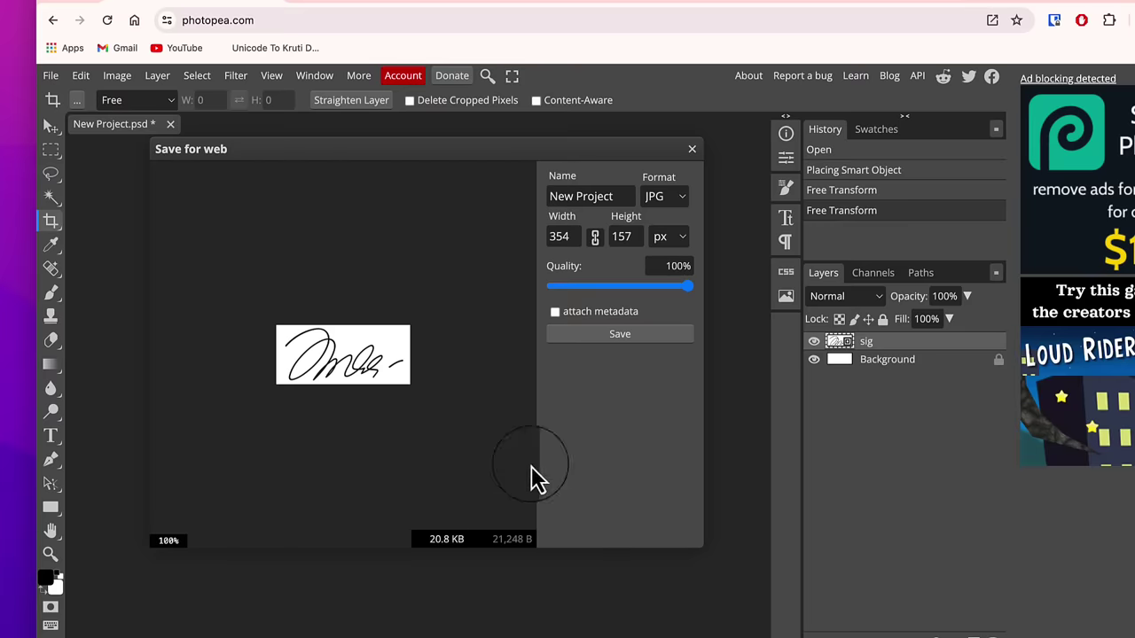
click(659, 341)
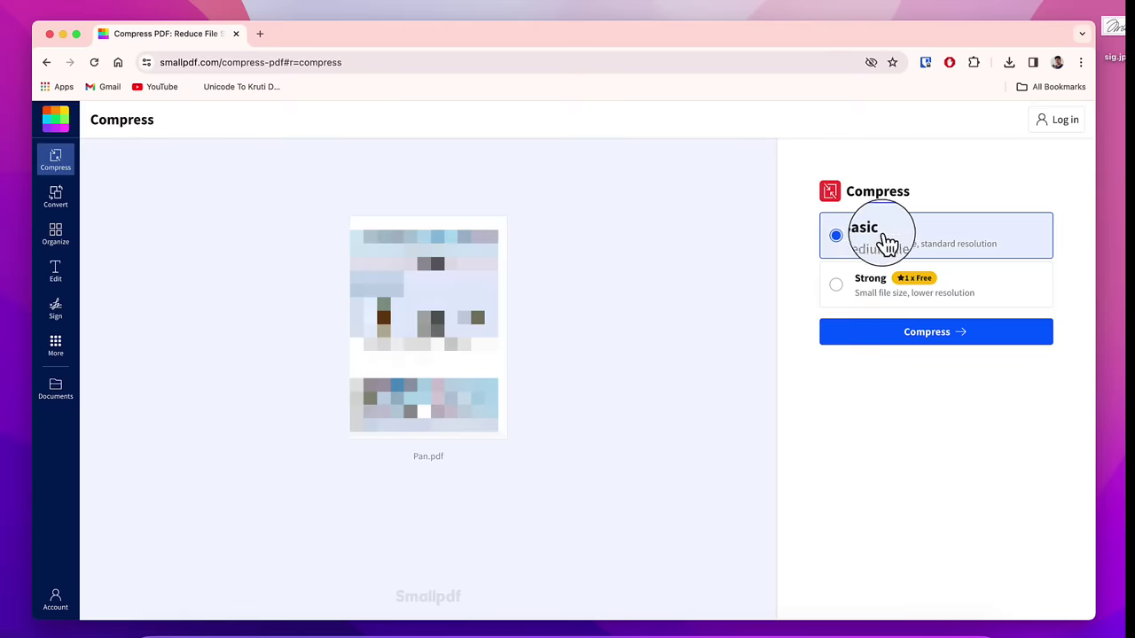
- Compress Pan.pdf in Smallpdf with the Basic compression option
click(954, 338)
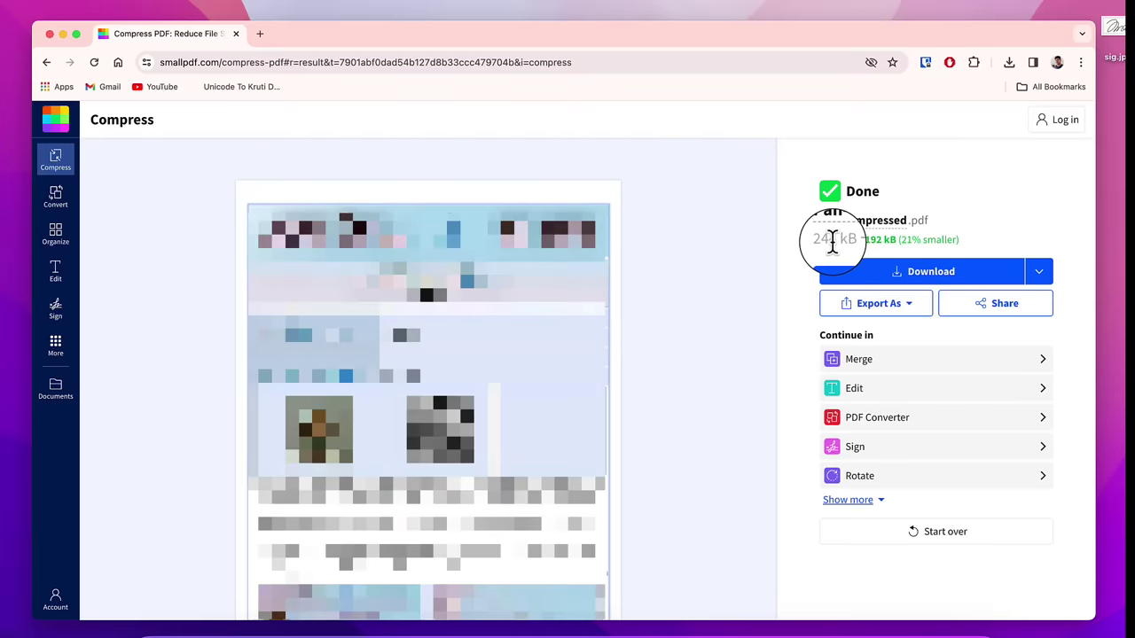